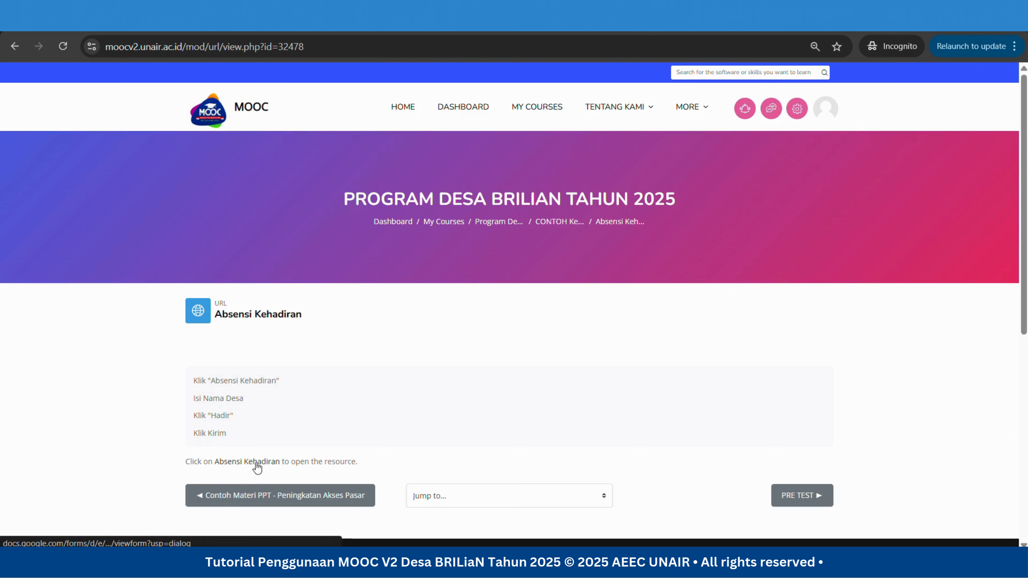
- Open the Absensi Kehadiran form, enter "Desa Maju Jaya, Jawa Timur" as the village name, choose HADIR as attendance and submit it
{"action": "left_click", "coordinate": [258, 461]}
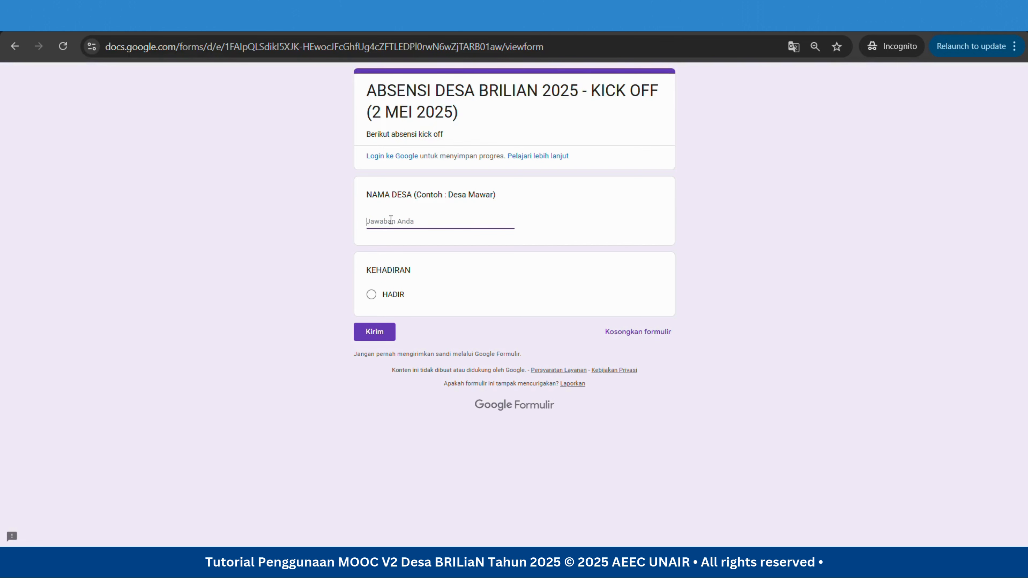
{"action": "type", "text": "Desa Maju J"}
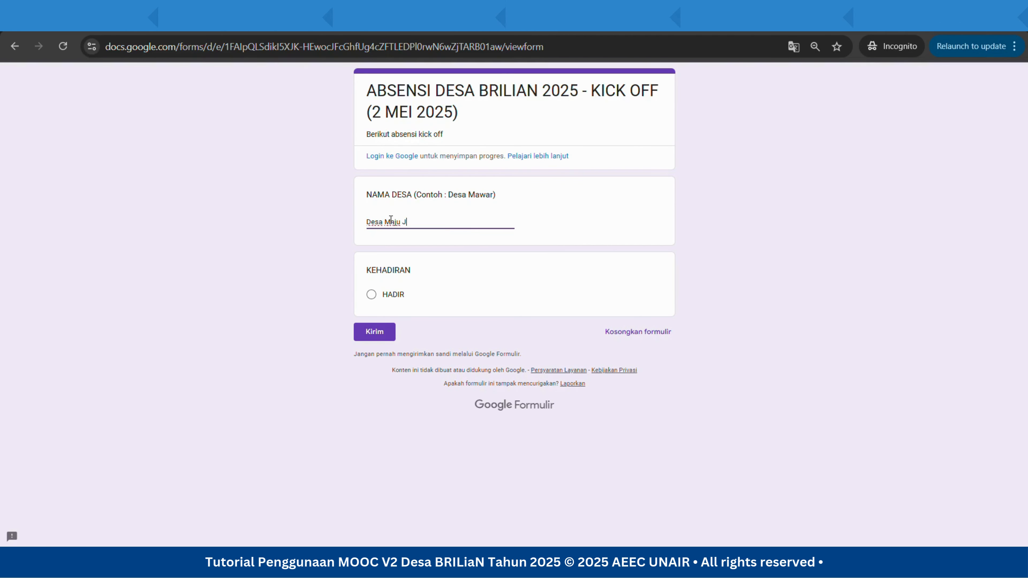
{"action": "type", "text": "aya, Jaw"}
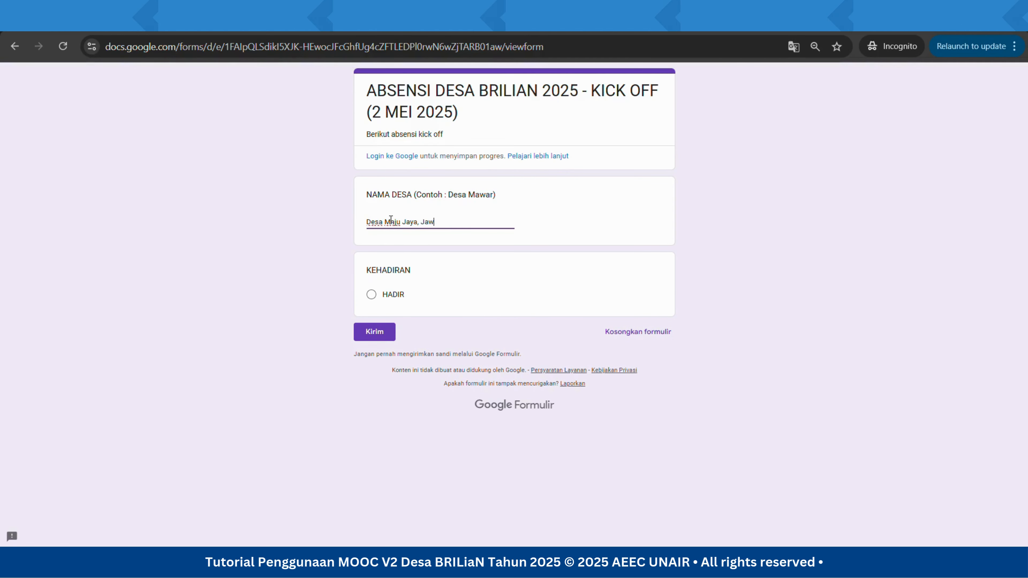
{"action": "type", "text": "a Timur"}
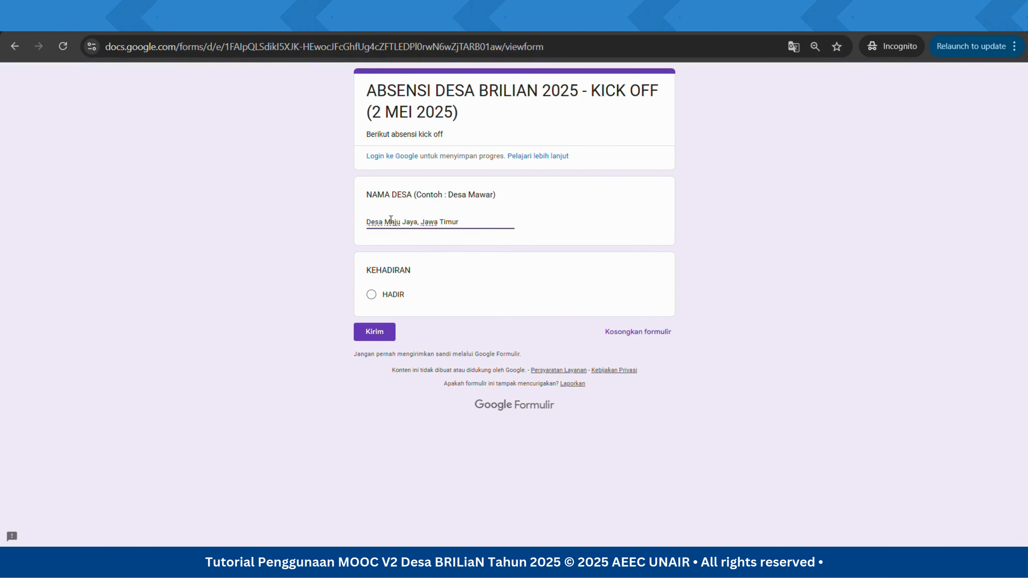
{"action": "left_click", "coordinate": [371, 296]}
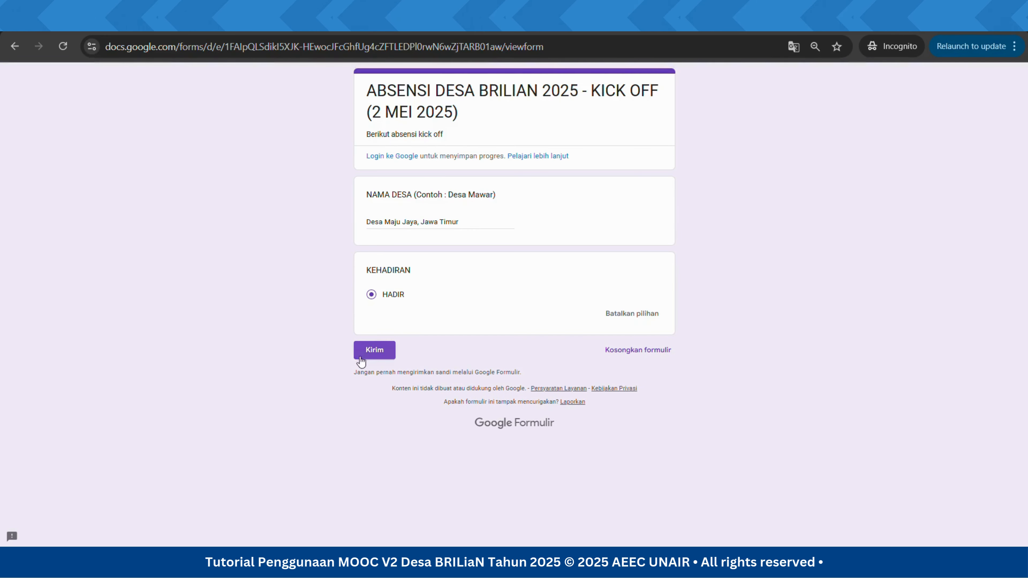
{"action": "left_click", "coordinate": [374, 351]}
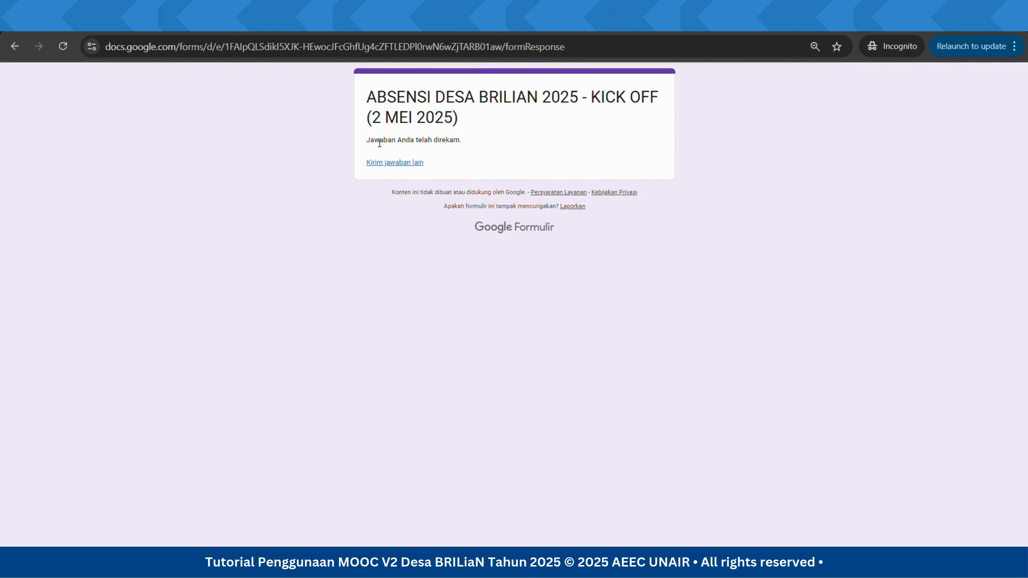
- Return from the submitted attendance form to the course page and open the PRE TEST quiz
{"action": "left_click", "coordinate": [15, 46]}
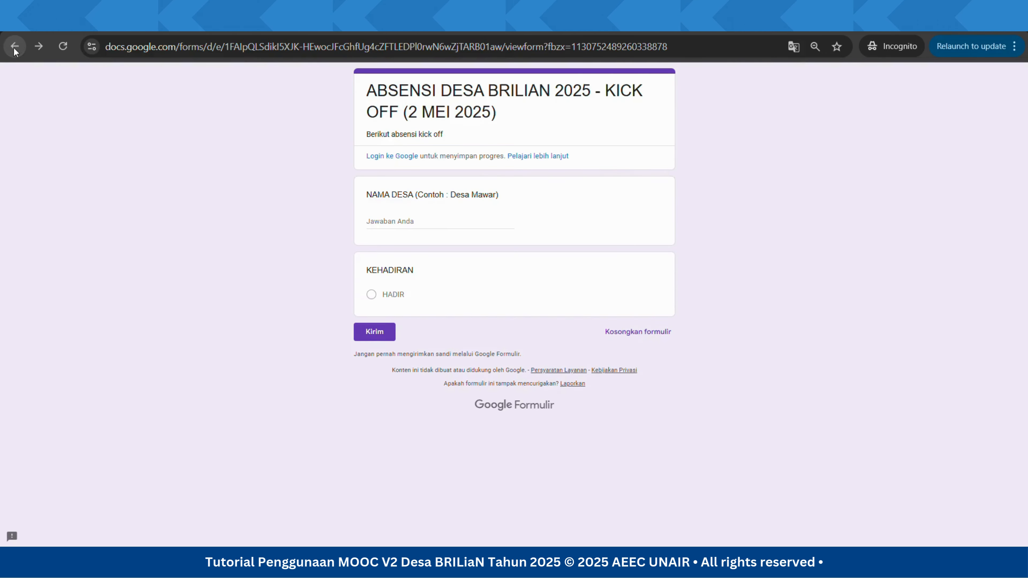
{"action": "left_click", "coordinate": [14, 45]}
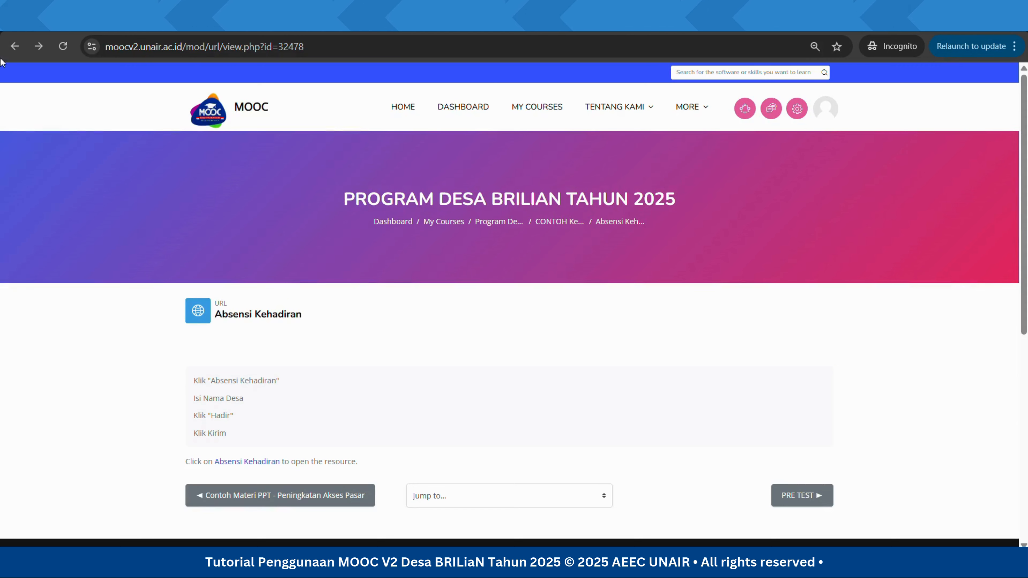
{"action": "left_click", "coordinate": [14, 45]}
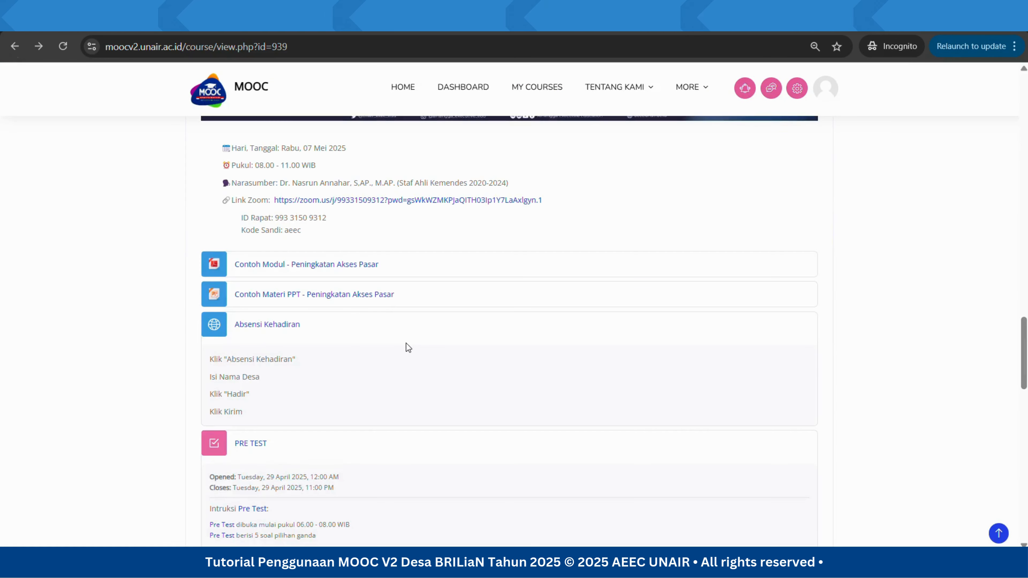
{"action": "scroll", "coordinate": [406, 343], "scroll_direction": "down", "scroll_amount": 4}
{"action": "scroll", "coordinate": [405, 343], "scroll_direction": "down", "scroll_amount": 1}
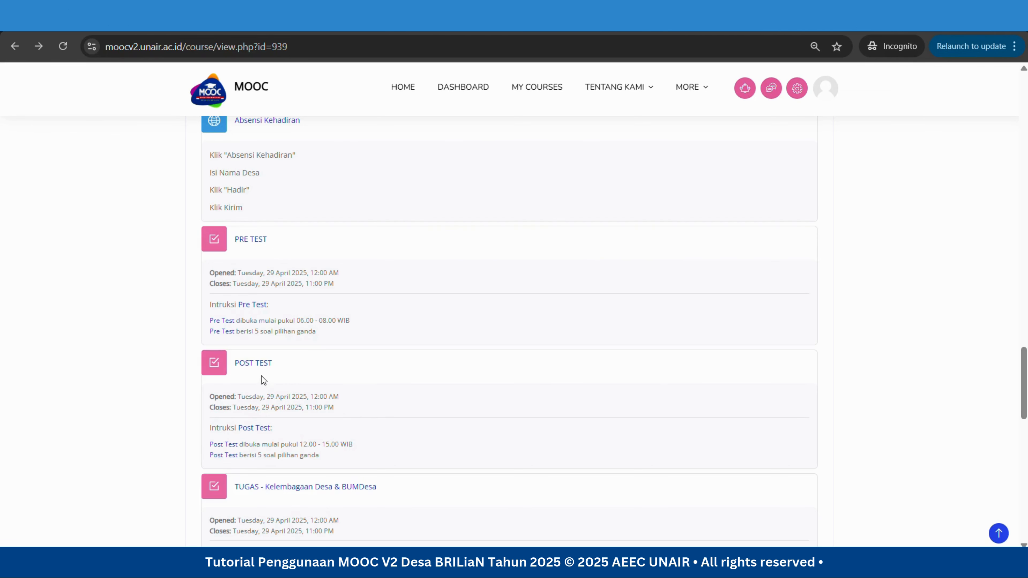
{"action": "left_click", "coordinate": [251, 239]}
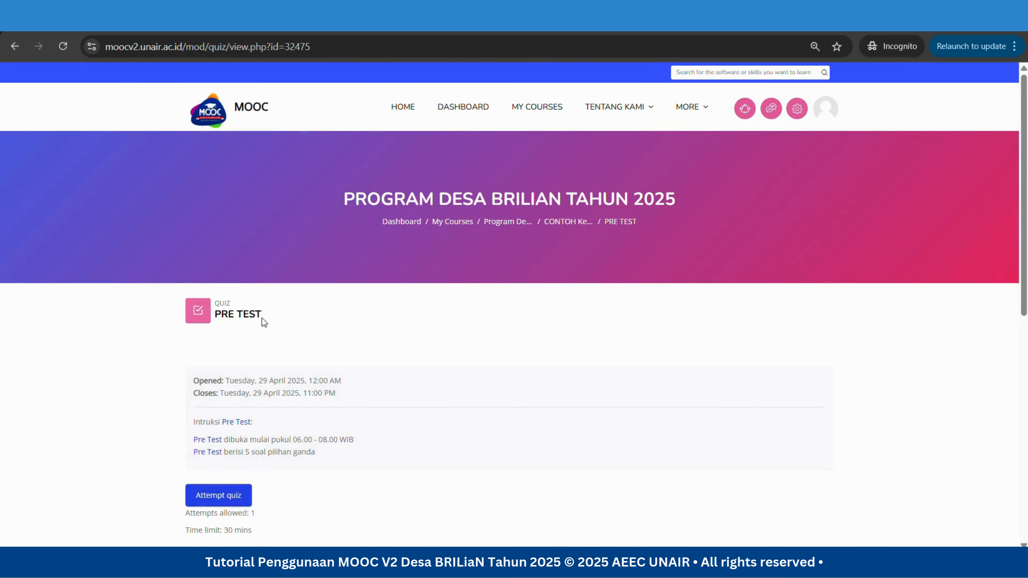
- Check the PRE TEST opening hours and question format in its instructions, and start the timed quiz attempt
{"action": "scroll", "coordinate": [262, 353], "scroll_direction": "down", "scroll_amount": 2}
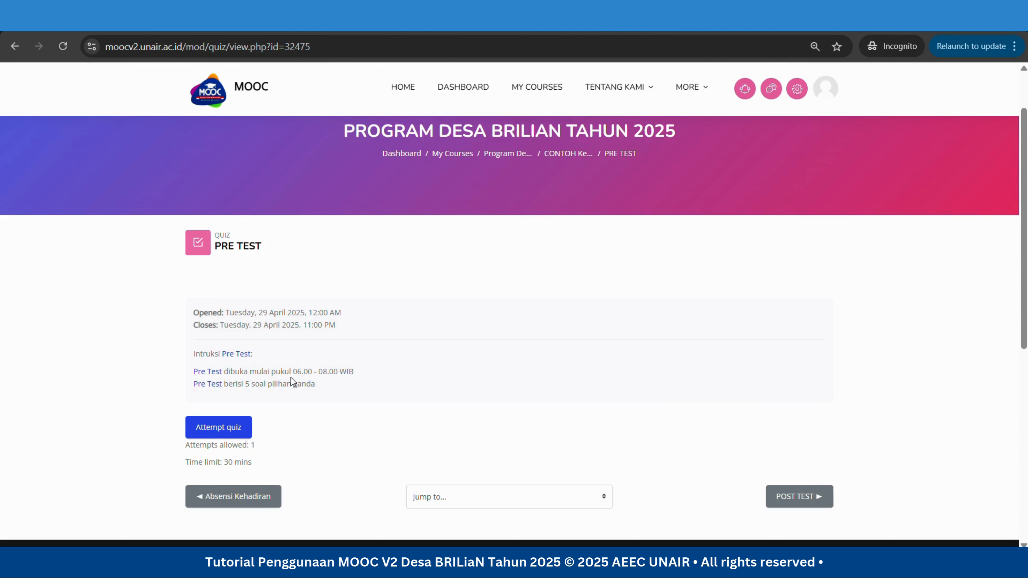
{"action": "left_click_drag", "start_coordinate": [294, 370], "coordinate": [336, 369]}
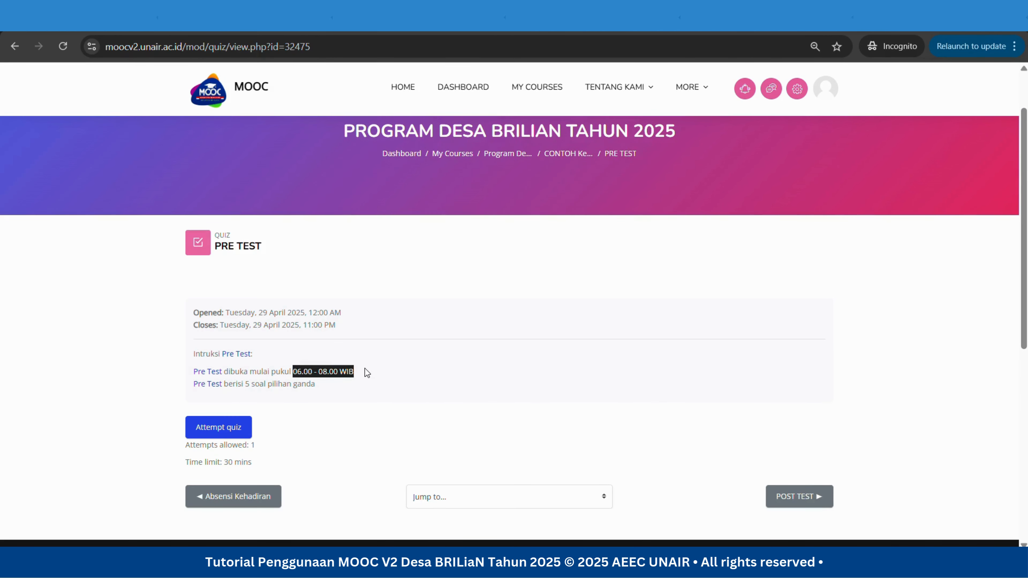
{"action": "left_click", "coordinate": [246, 383]}
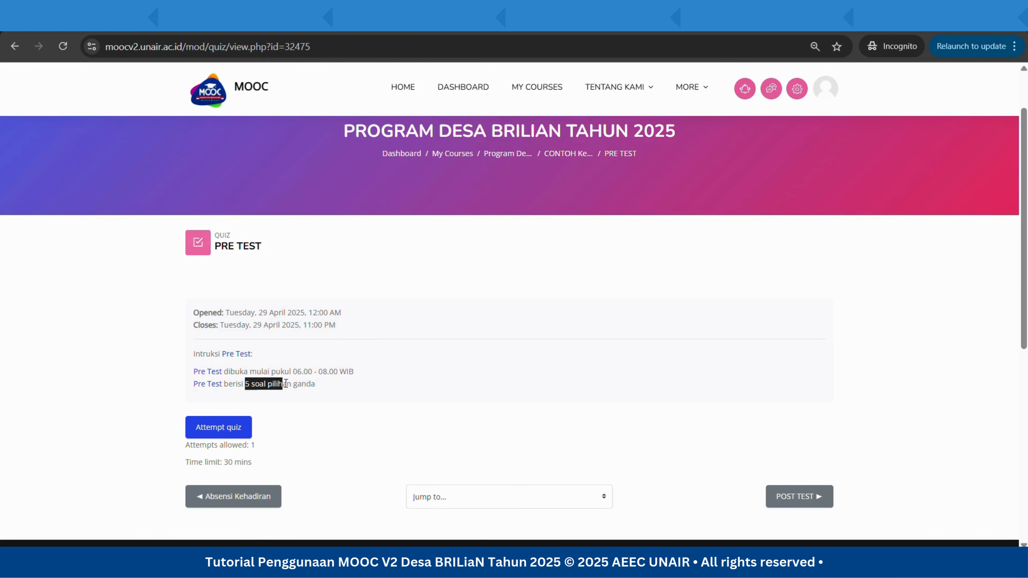
{"action": "left_click_drag", "start_coordinate": [286, 384], "coordinate": [316, 387]}
{"action": "left_click", "coordinate": [320, 386]}
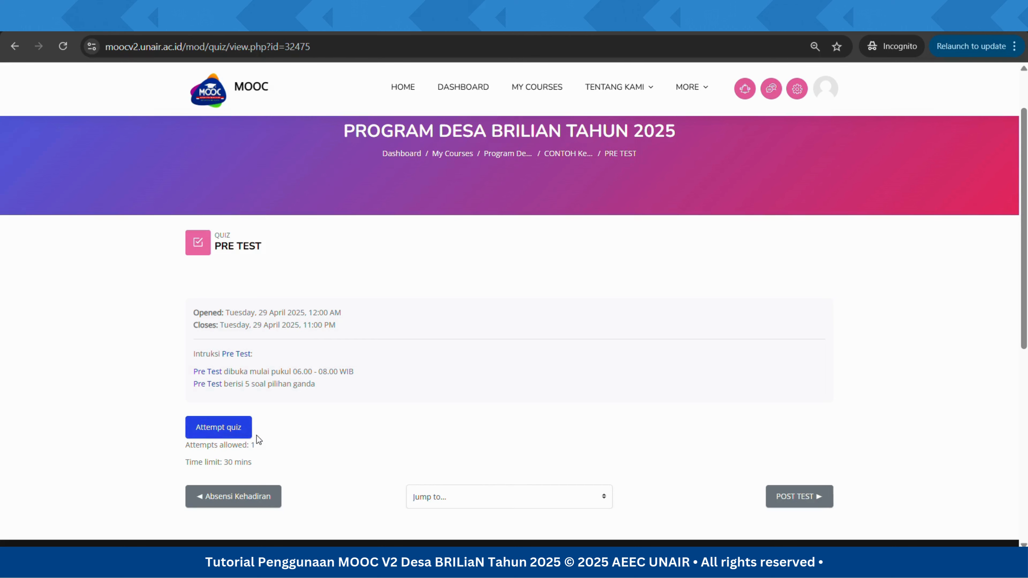
{"action": "left_click", "coordinate": [219, 430]}
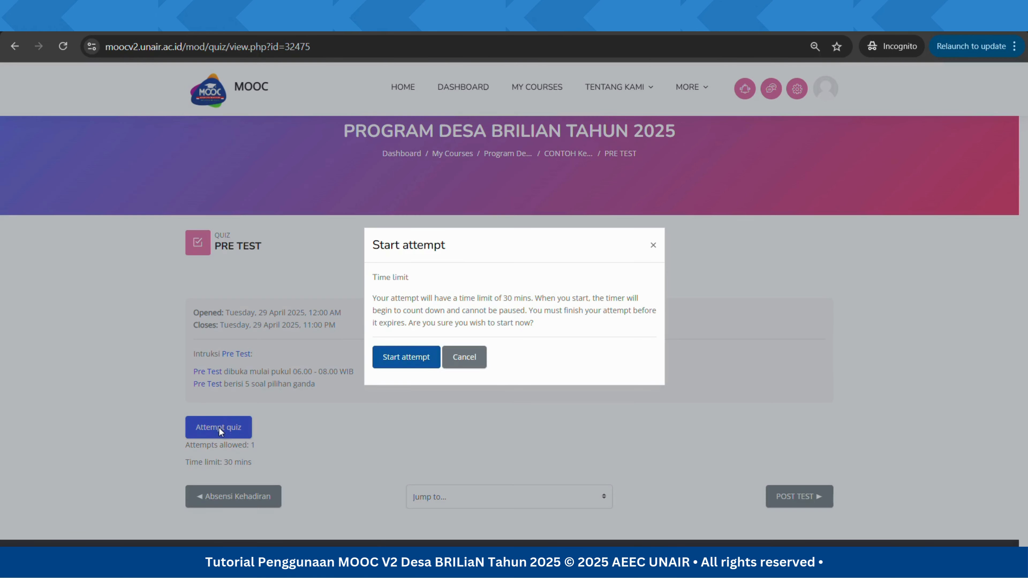
{"action": "left_click", "coordinate": [405, 359]}
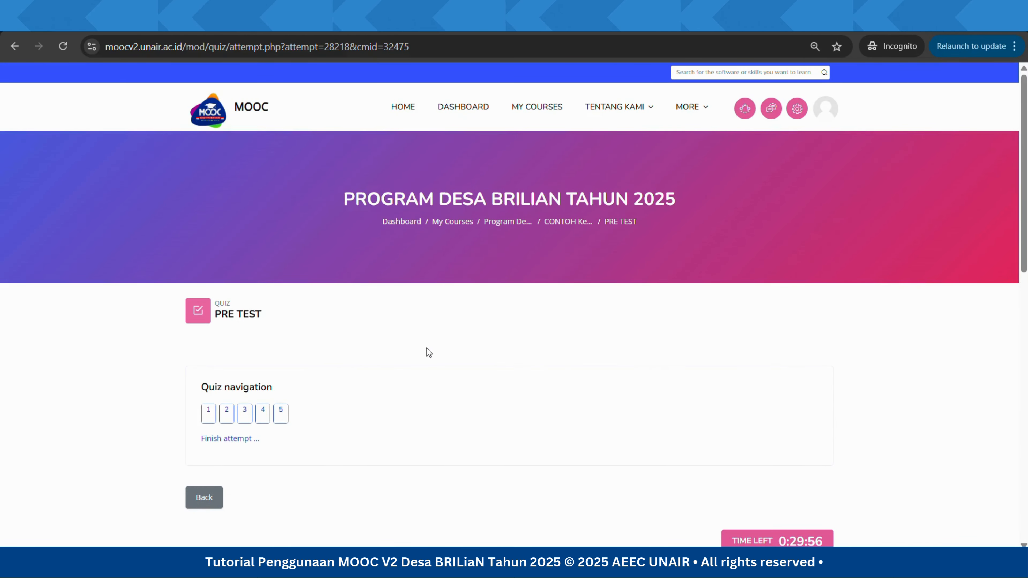
- Review the quiz navigation and timer, answer question 1 with "Memperluas pasar khusus konsumen muslim" and go to the next question
{"action": "left_click_drag", "start_coordinate": [202, 390], "coordinate": [278, 394]}
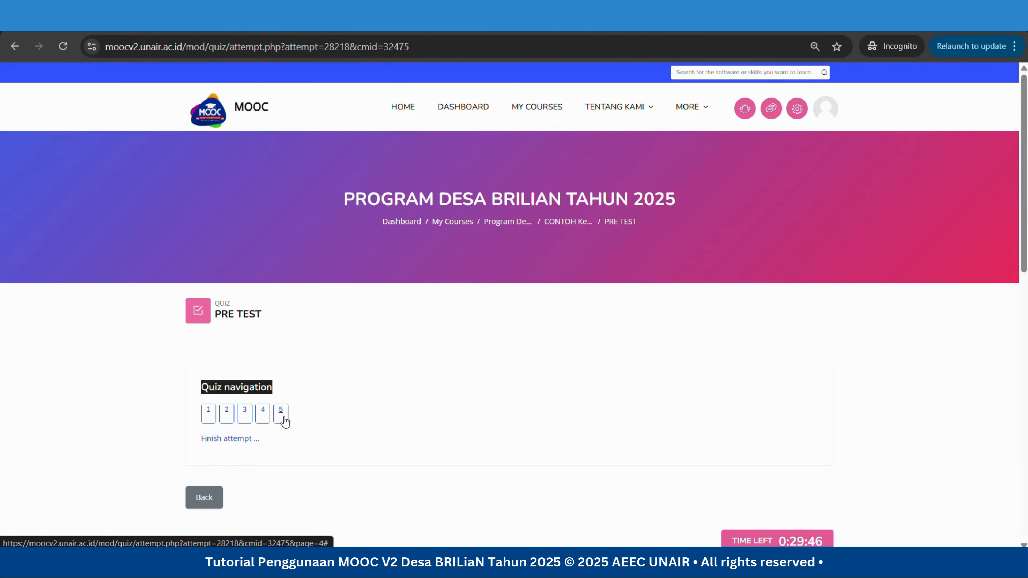
{"action": "scroll", "coordinate": [502, 385], "scroll_direction": "down", "scroll_amount": 3}
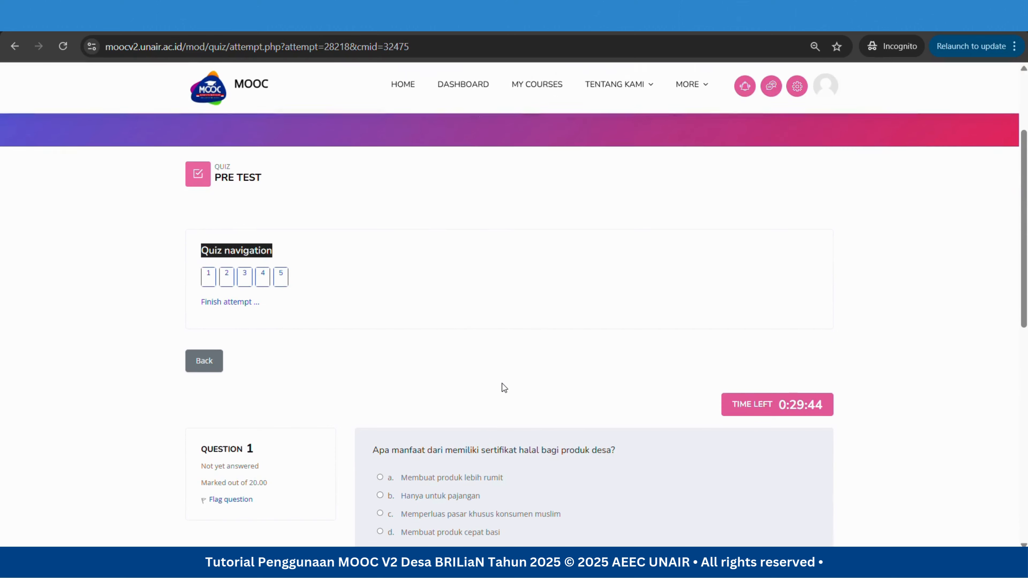
{"action": "scroll", "coordinate": [506, 362], "scroll_direction": "down", "scroll_amount": 2}
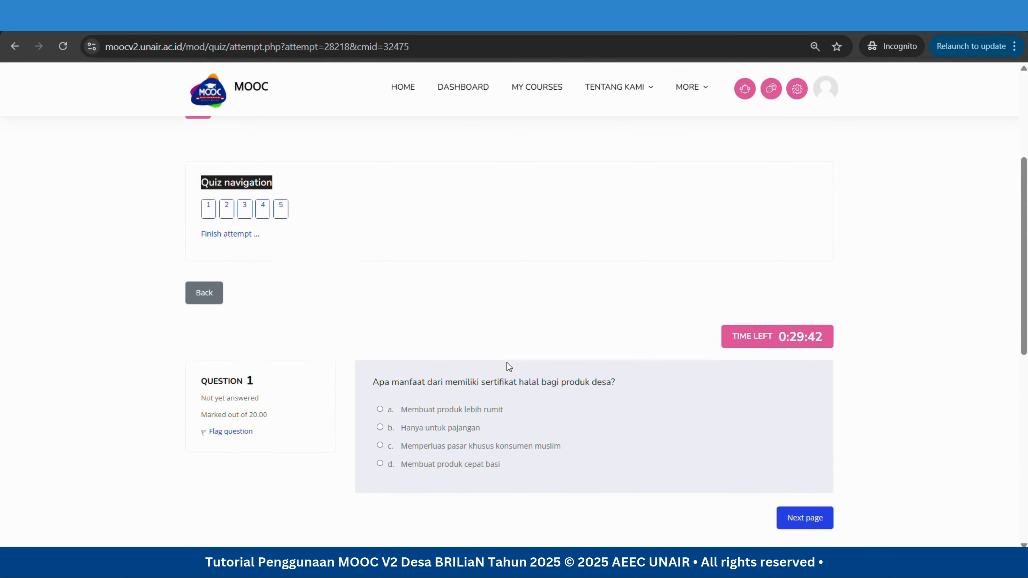
{"action": "scroll", "coordinate": [507, 362], "scroll_direction": "down", "scroll_amount": 2}
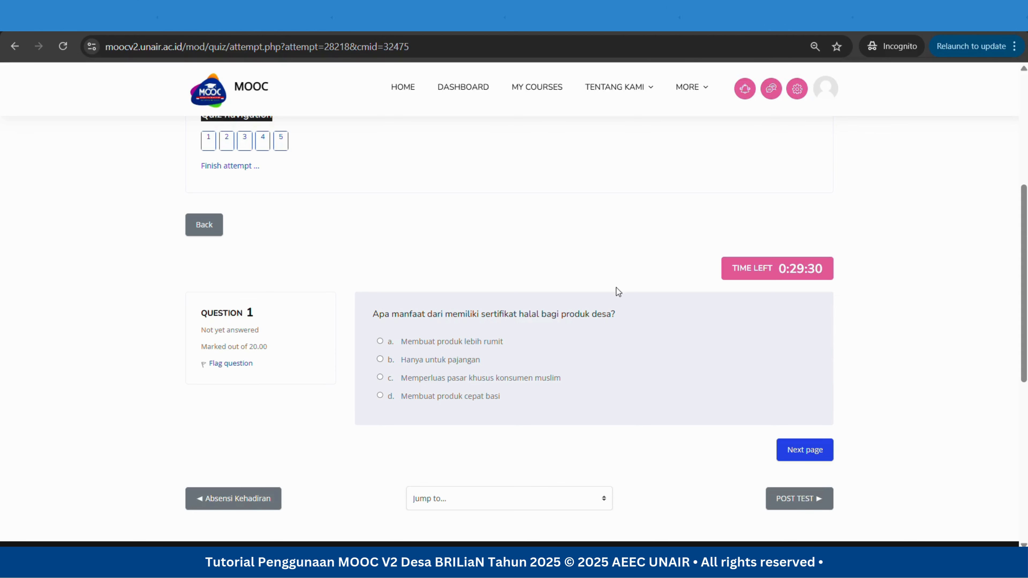
{"action": "left_click_drag", "start_coordinate": [732, 270], "coordinate": [825, 265]}
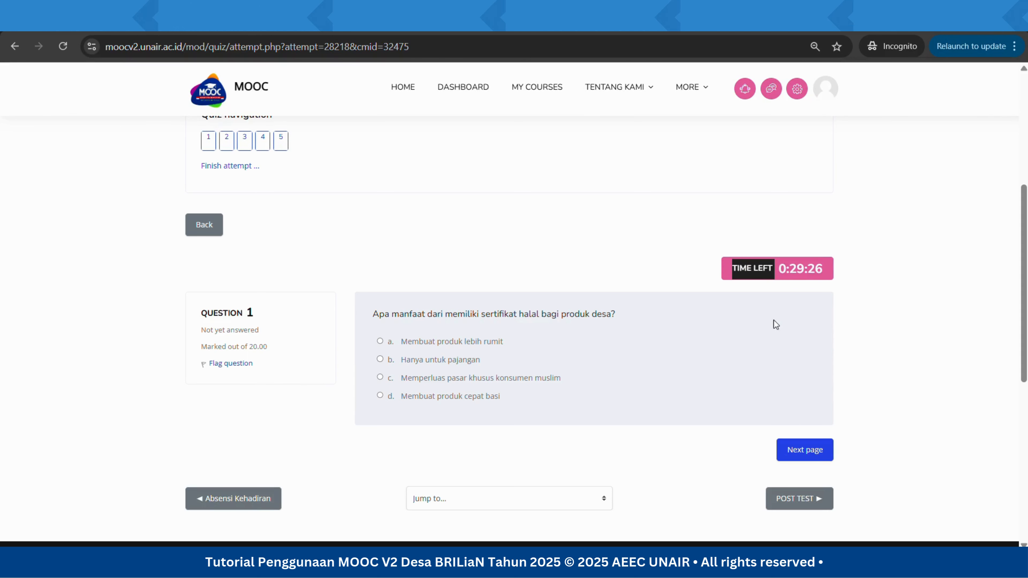
{"action": "left_click", "coordinate": [668, 338]}
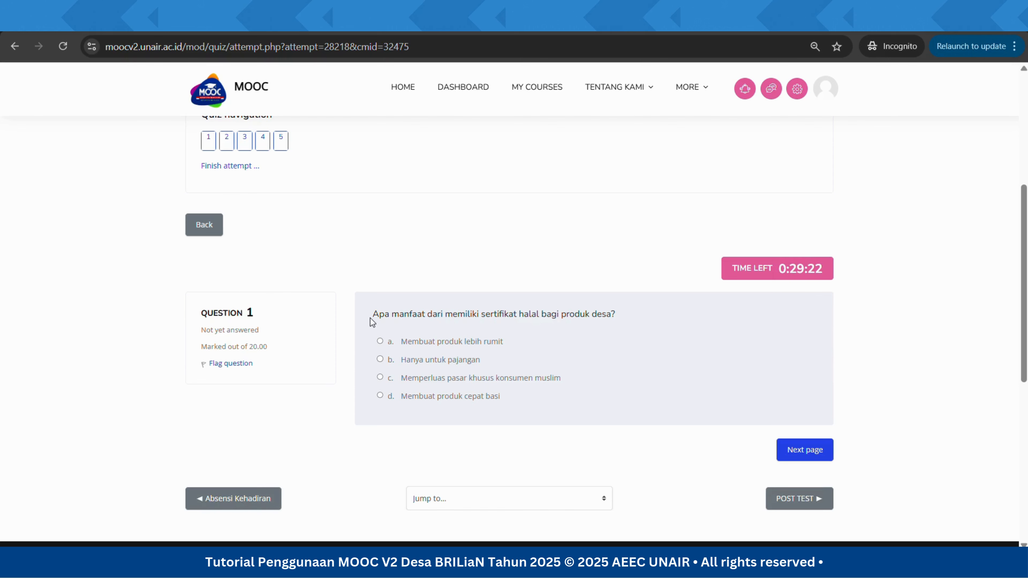
{"action": "left_click", "coordinate": [454, 378]}
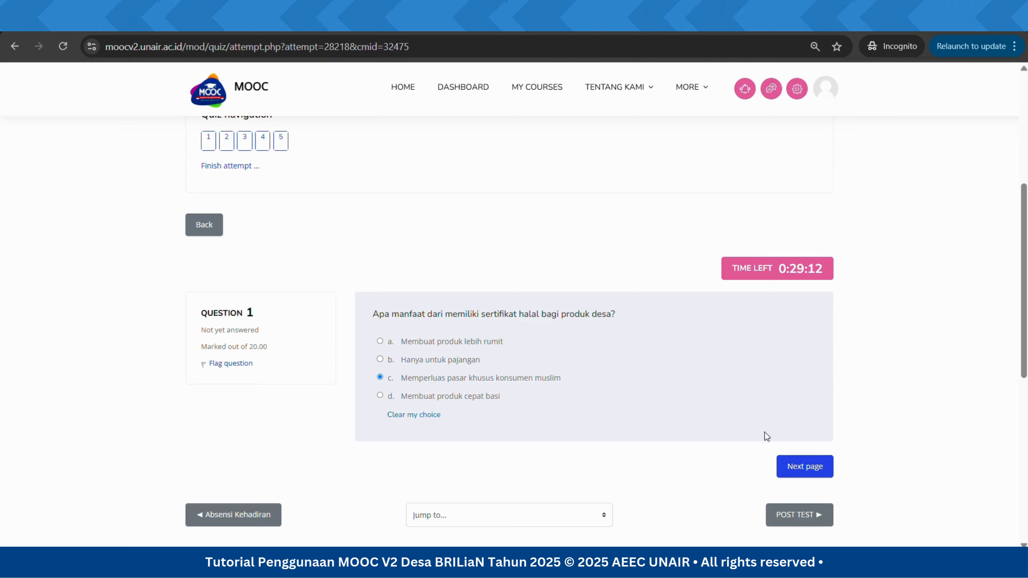
{"action": "left_click", "coordinate": [784, 474]}
{"action": "left_click", "coordinate": [812, 473]}
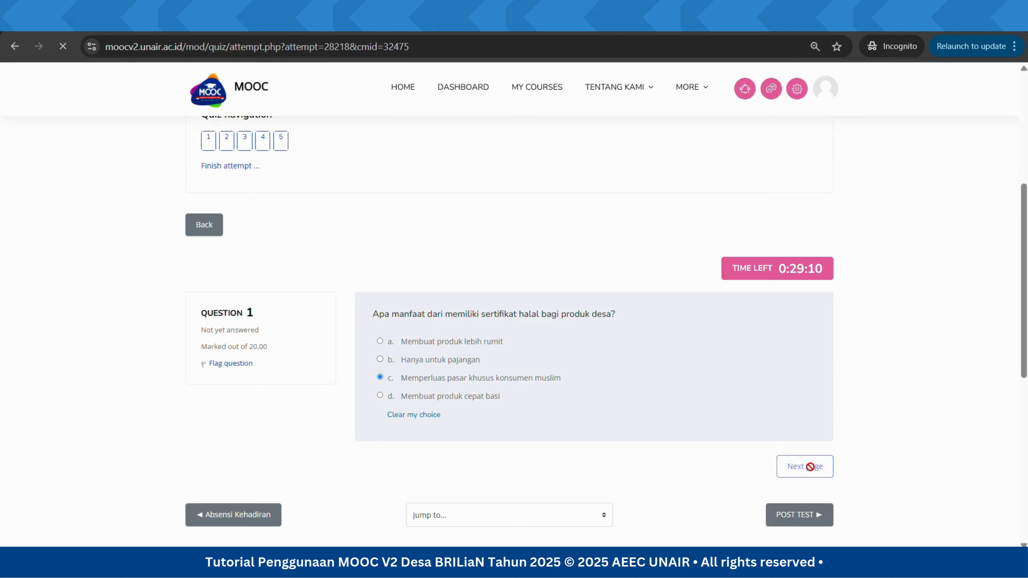
- Answer question 2 with "Memperluas distribusi produk dan memperkuat usaha lokal" and continue to the next question
{"action": "scroll", "coordinate": [522, 330], "scroll_direction": "down", "scroll_amount": 5}
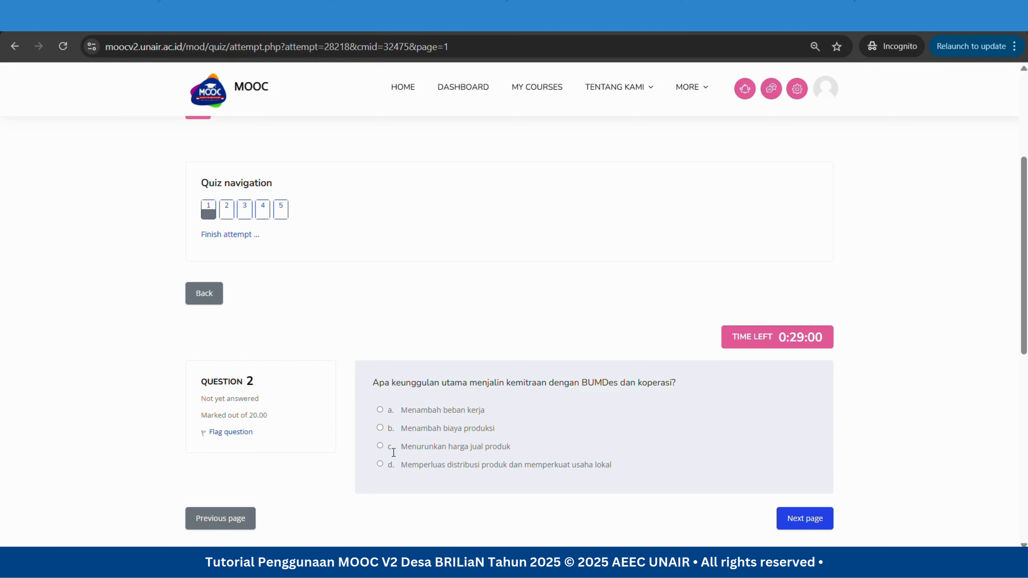
{"action": "left_click", "coordinate": [380, 464]}
{"action": "left_click", "coordinate": [804, 534]}
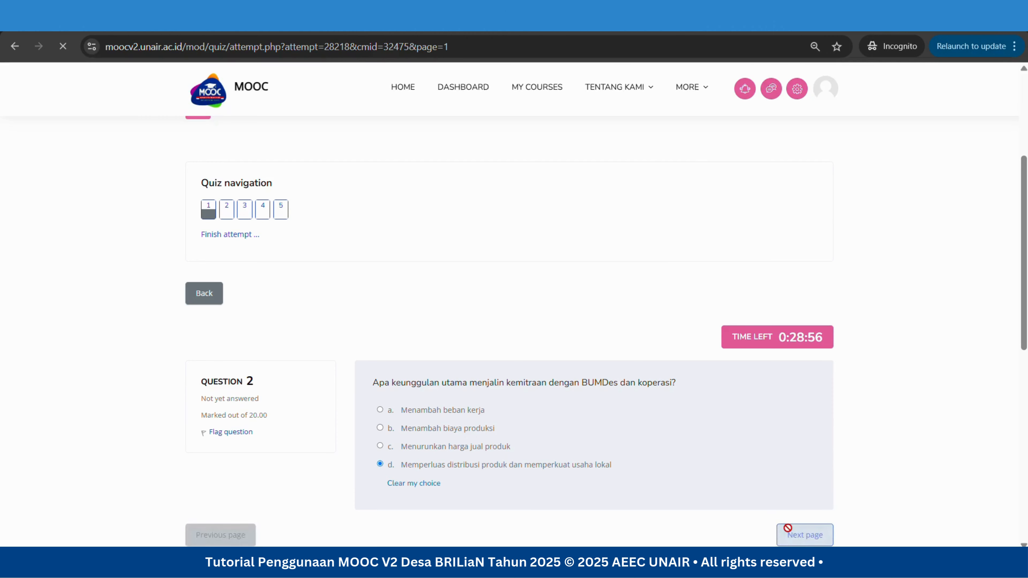
- Answer question 3 with "Membuat produk terlihat menarik dan informatif" and question 4 with "Produk berbahan lokal dengan nilai strategis"
{"action": "scroll", "coordinate": [594, 328], "scroll_direction": "down", "scroll_amount": 5}
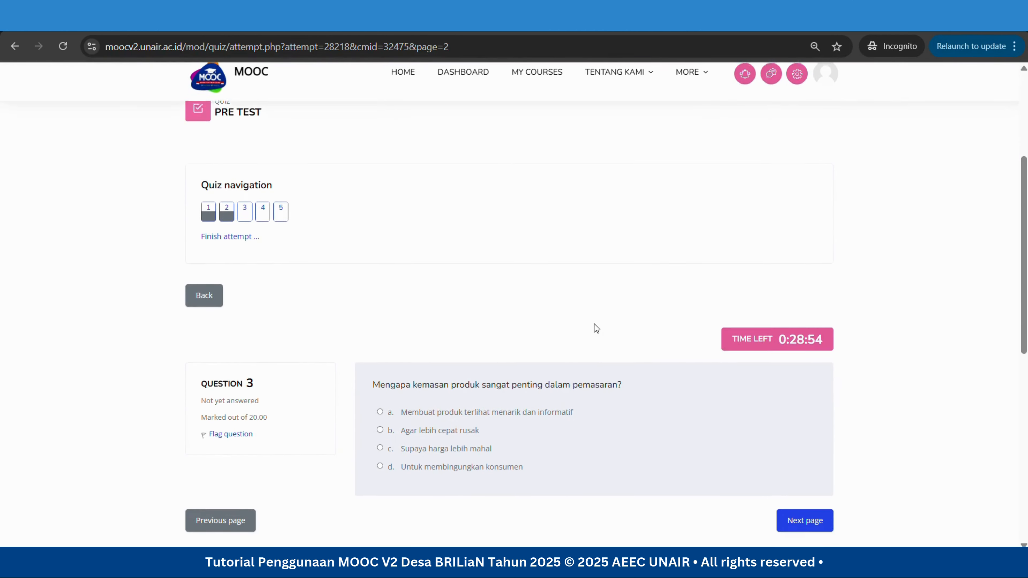
{"action": "scroll", "coordinate": [594, 393], "scroll_direction": "down", "scroll_amount": 1}
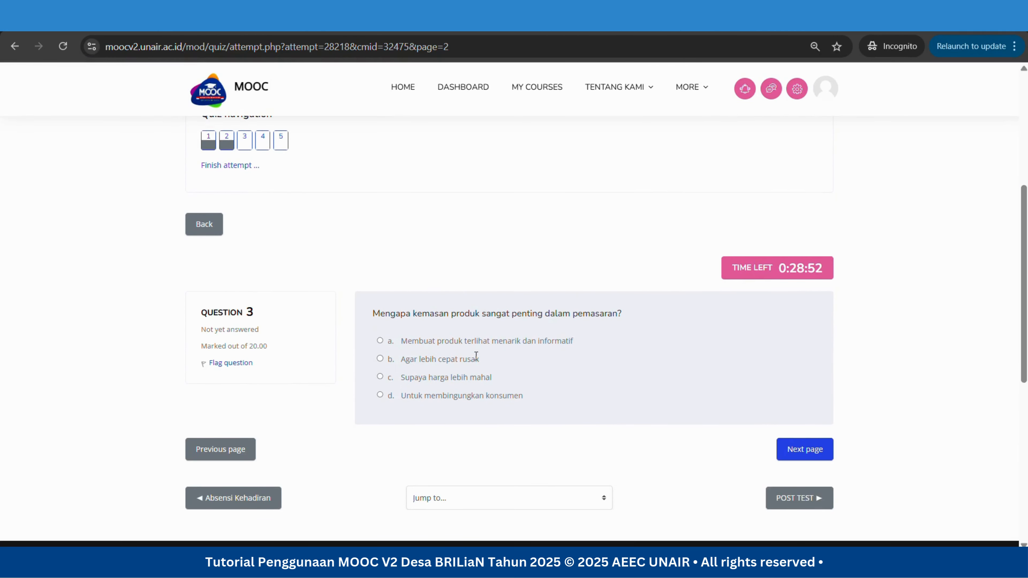
{"action": "left_click", "coordinate": [478, 341]}
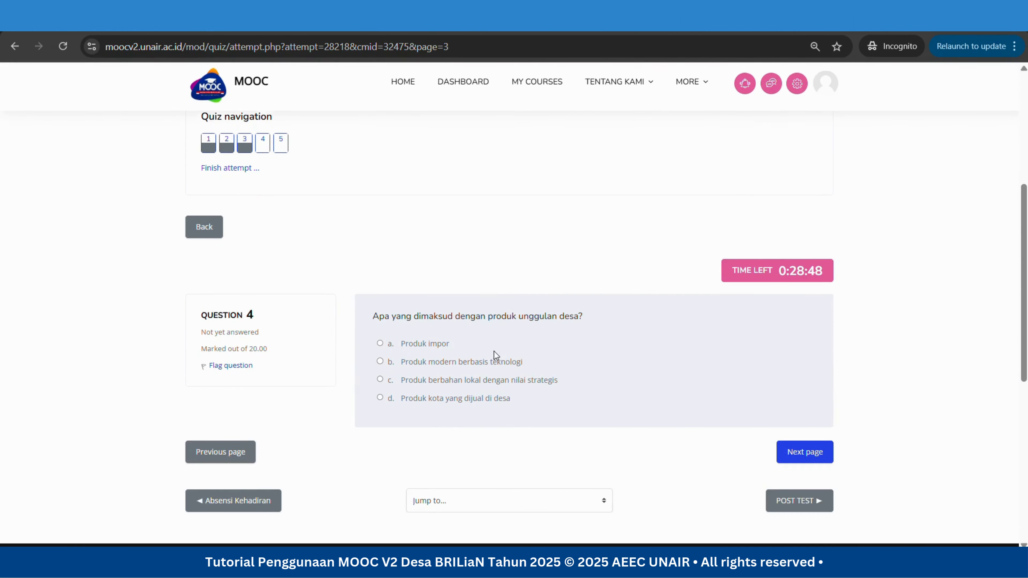
{"action": "left_click", "coordinate": [491, 379]}
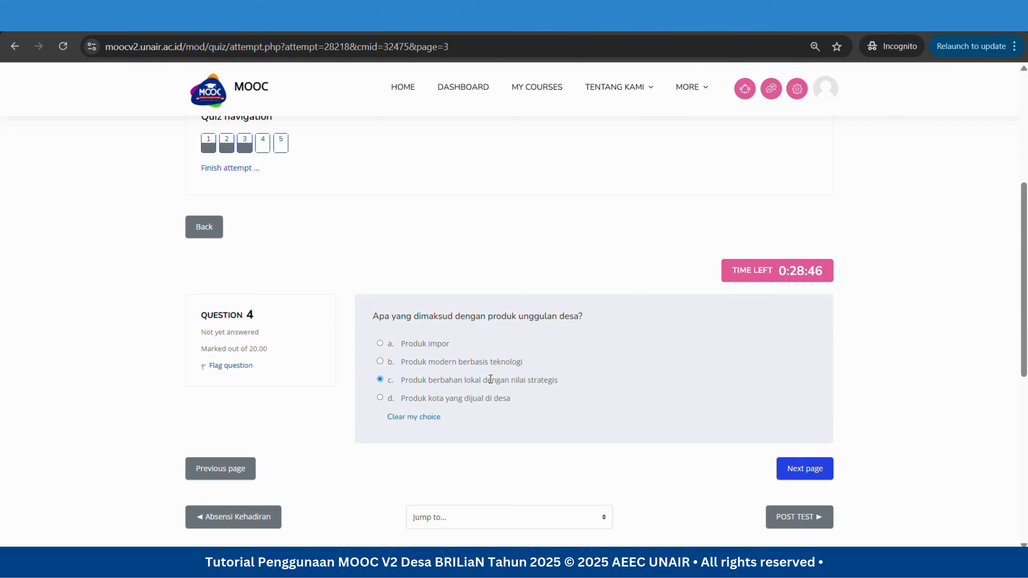
{"action": "left_click", "coordinate": [811, 470]}
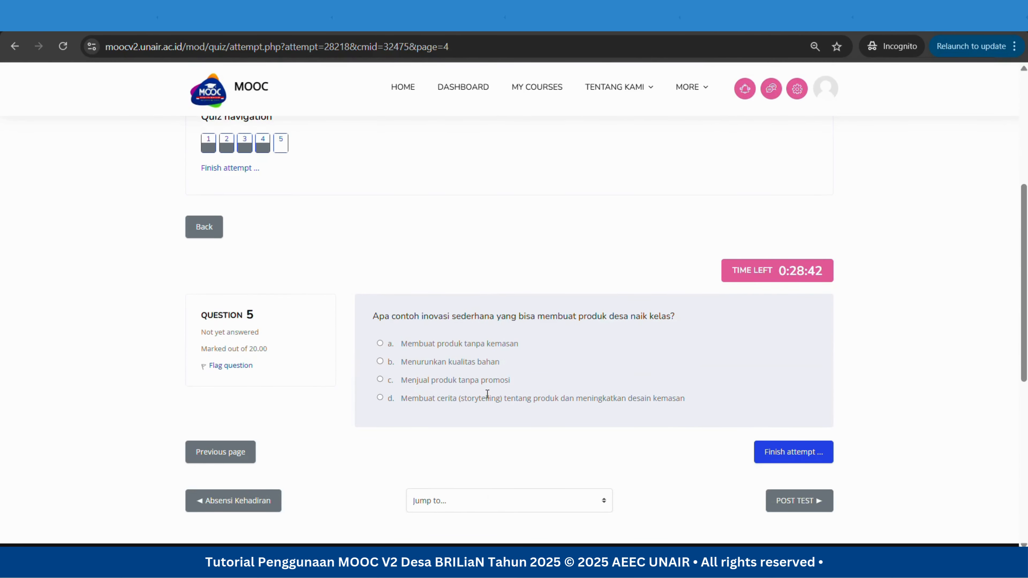
- Answer question 5 with "Membuat cerita (storytelling) tentang produk dan meningkatkan desain kemasan" and finish the attempt to review its summary
{"action": "left_click", "coordinate": [488, 395]}
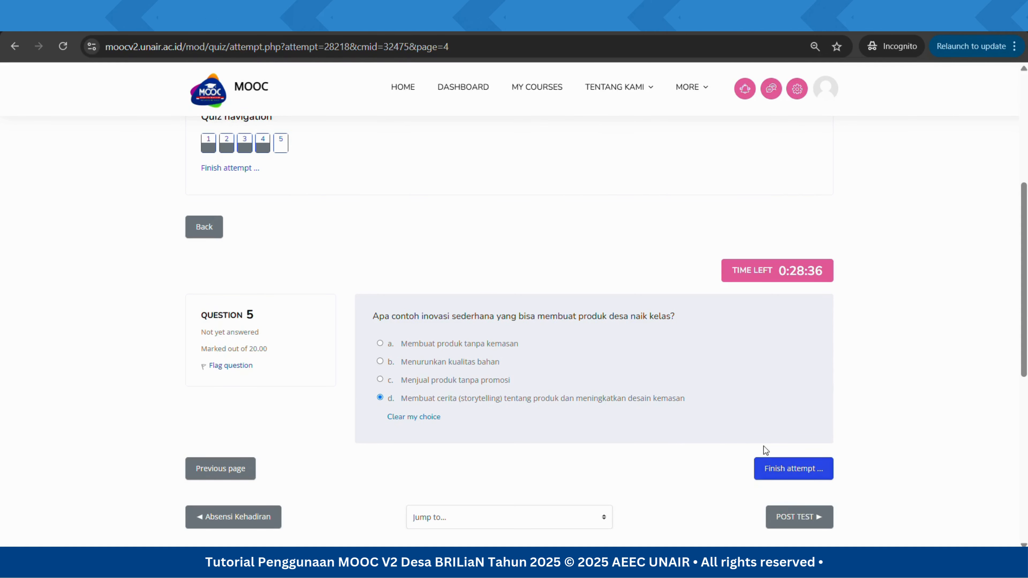
{"action": "left_click", "coordinate": [793, 471]}
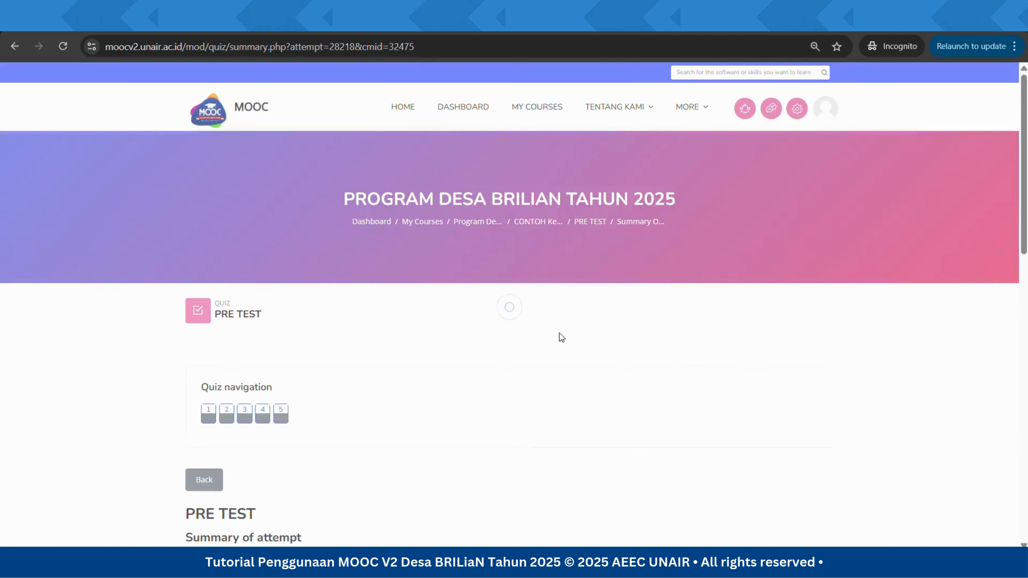
{"action": "scroll", "coordinate": [469, 319], "scroll_direction": "down", "scroll_amount": 5}
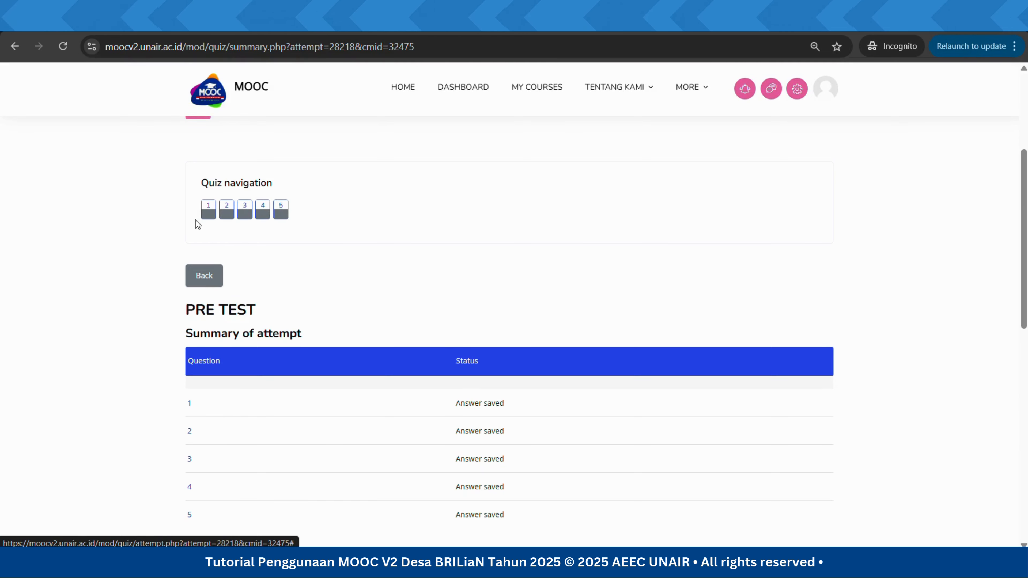
- Return to the attempt, reselect "Membuat cerita (storytelling) tentang produk dan meningkatkan desain kemasan" for question 5 after trying other options, and finish the attempt again
{"action": "scroll", "coordinate": [429, 281], "scroll_direction": "down", "scroll_amount": 3}
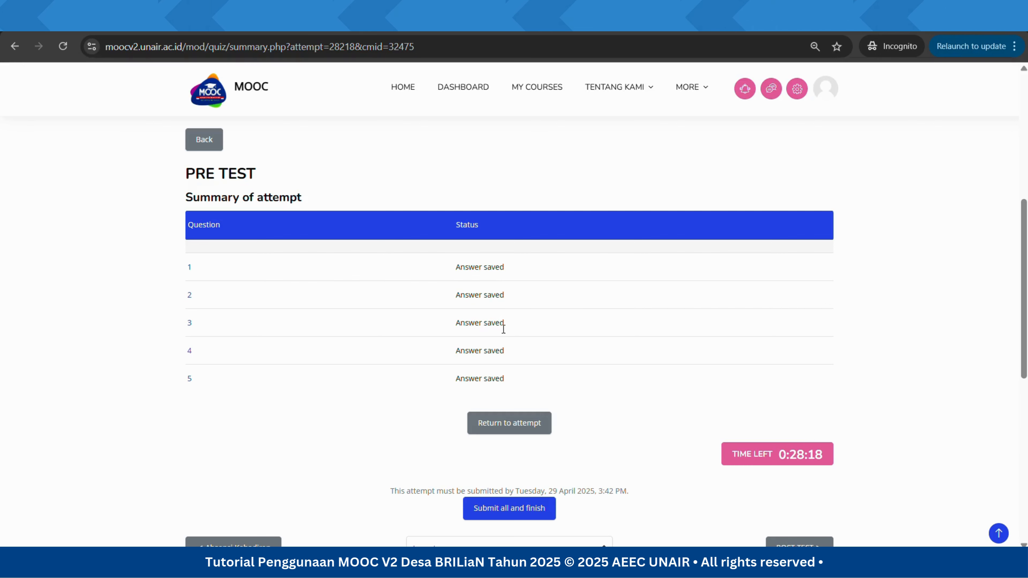
{"action": "left_click", "coordinate": [514, 430]}
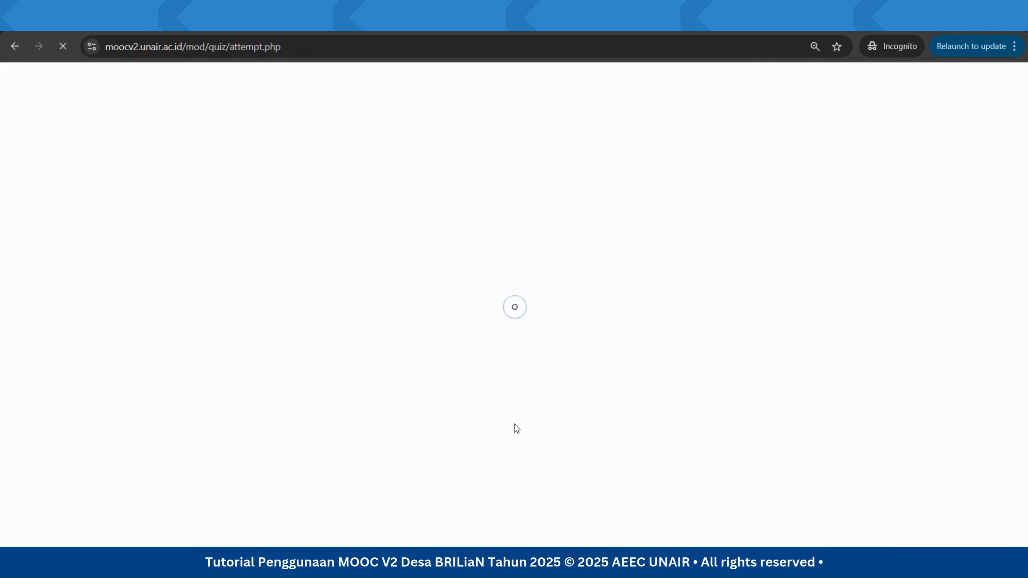
{"action": "scroll", "coordinate": [505, 407], "scroll_direction": "down", "scroll_amount": 6}
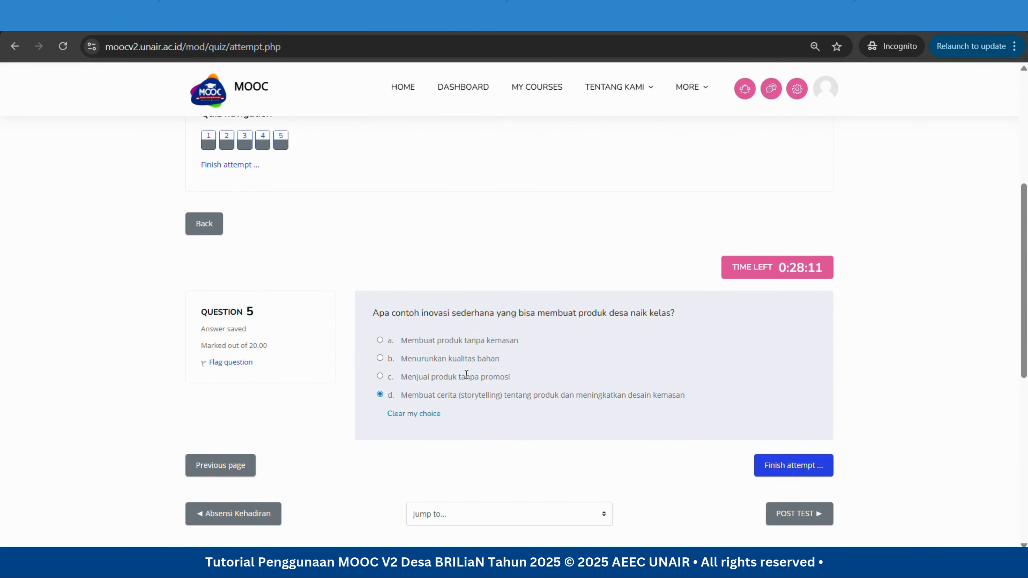
{"action": "left_click", "coordinate": [458, 376]}
{"action": "left_click", "coordinate": [459, 342]}
{"action": "left_click", "coordinate": [459, 396]}
{"action": "left_click", "coordinate": [791, 470]}
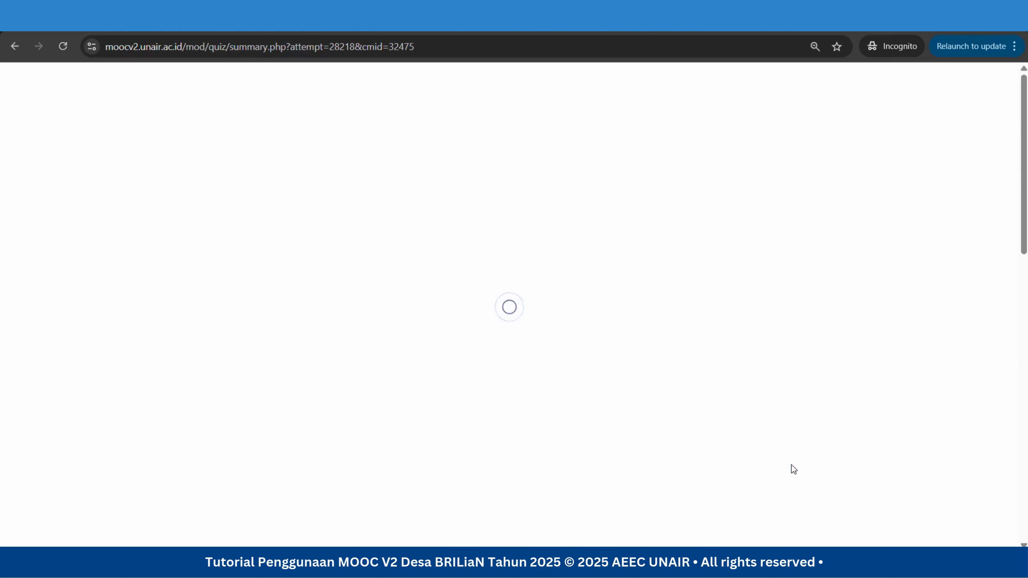
- Submit all PRE TEST answers and confirm finishing the attempt
{"action": "scroll", "coordinate": [545, 351], "scroll_direction": "down", "scroll_amount": 7}
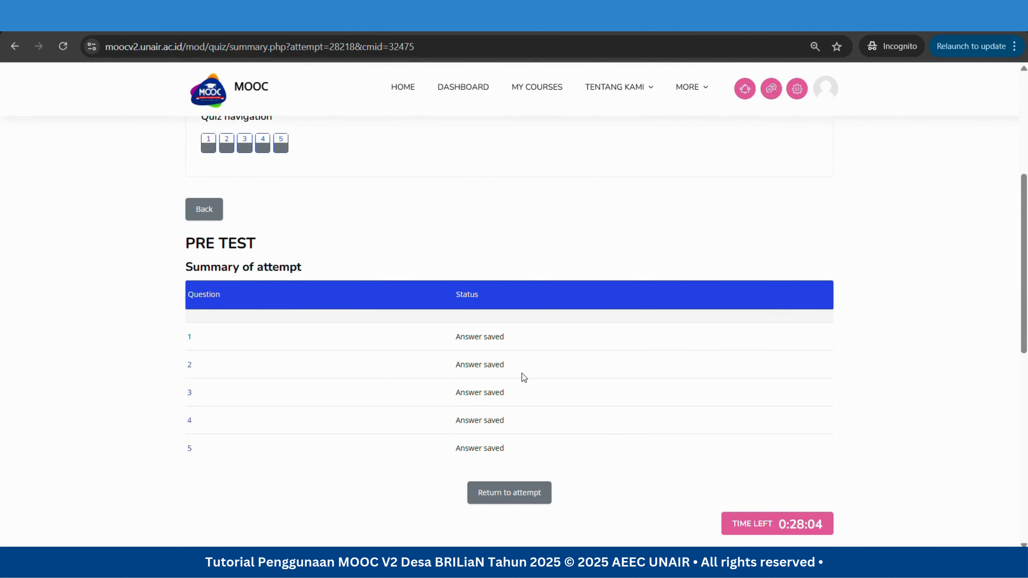
{"action": "scroll", "coordinate": [522, 374], "scroll_direction": "down", "scroll_amount": 3}
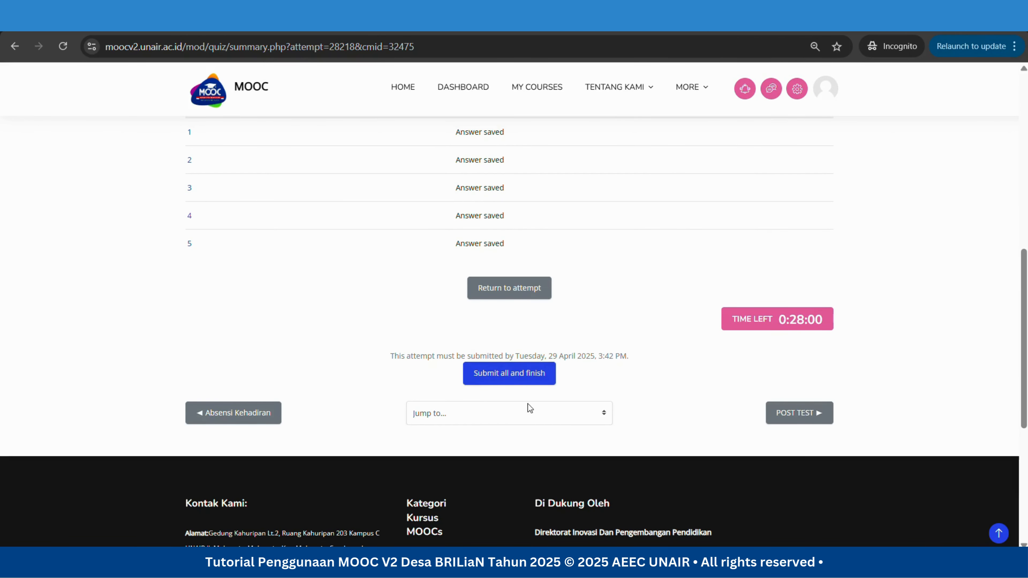
{"action": "left_click", "coordinate": [522, 377]}
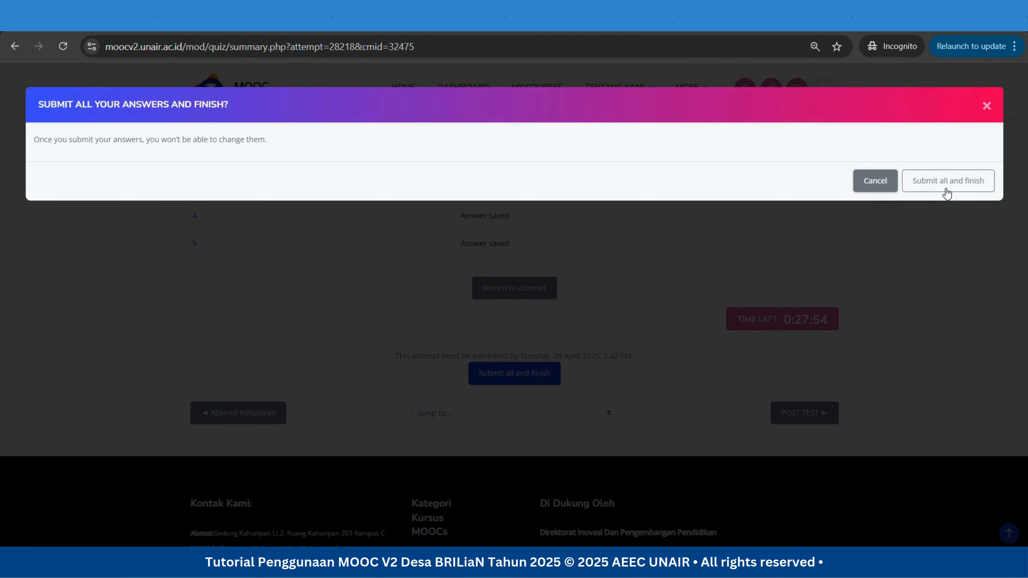
{"action": "left_click", "coordinate": [947, 191]}
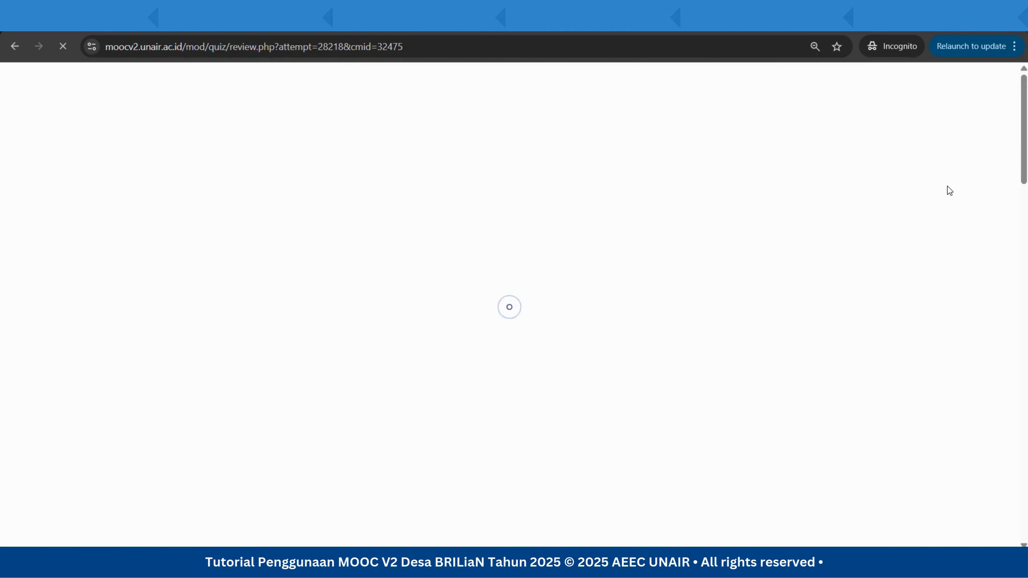
- Examine the grade of the submitted PRE TEST attempt and the feedback on all five questions
{"action": "scroll", "coordinate": [477, 319], "scroll_direction": "down", "scroll_amount": 5}
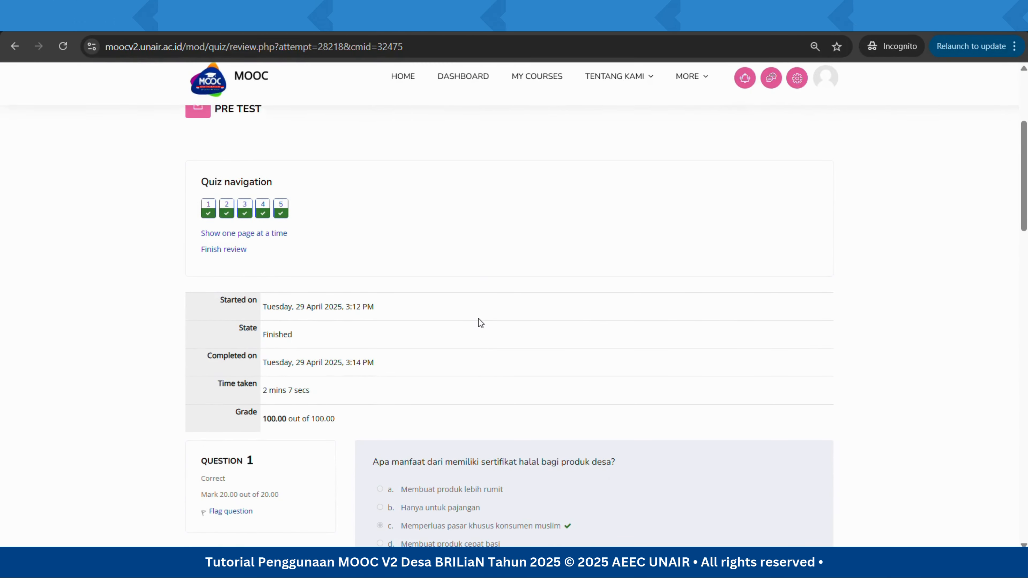
{"action": "scroll", "coordinate": [475, 276], "scroll_direction": "up", "scroll_amount": 2}
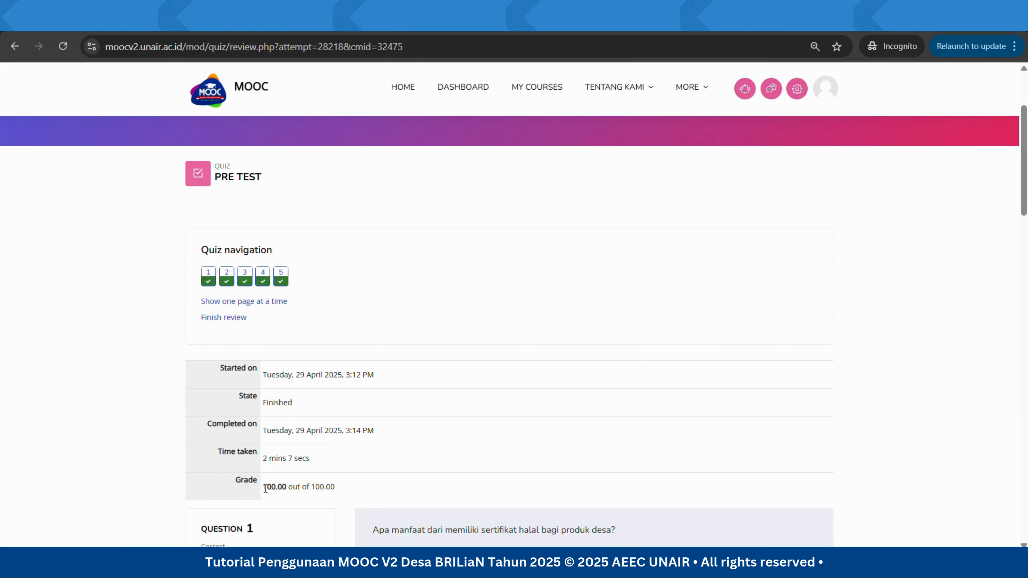
{"action": "left_click_drag", "start_coordinate": [272, 486], "coordinate": [340, 495]}
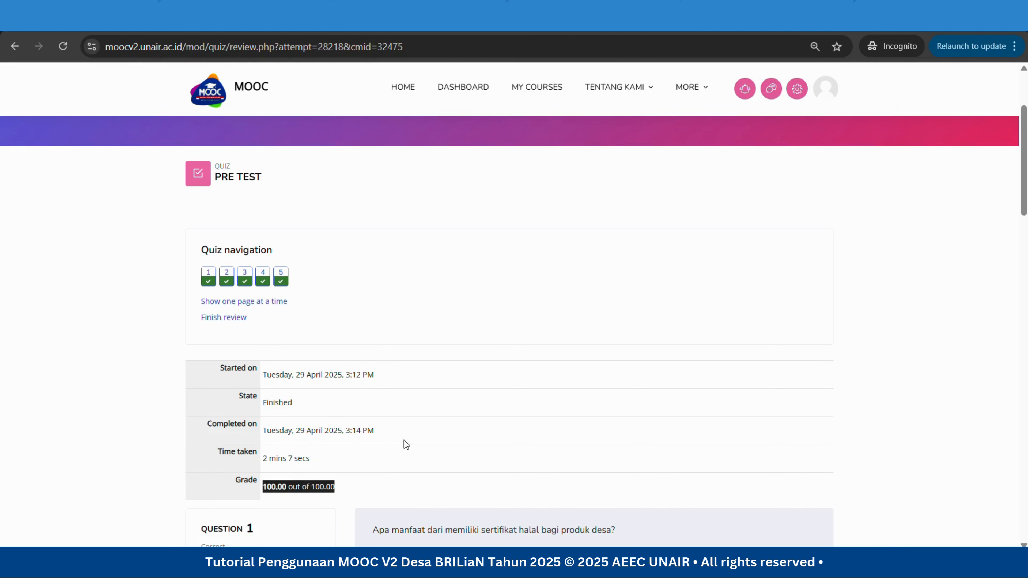
{"action": "scroll", "coordinate": [404, 437], "scroll_direction": "down", "scroll_amount": 5}
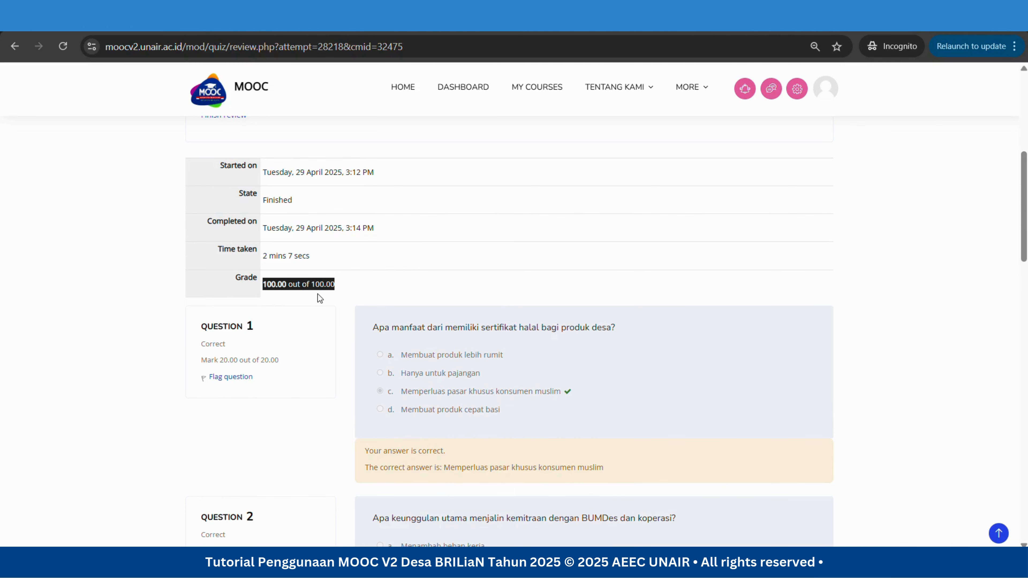
{"action": "scroll", "coordinate": [442, 315], "scroll_direction": "down", "scroll_amount": 3}
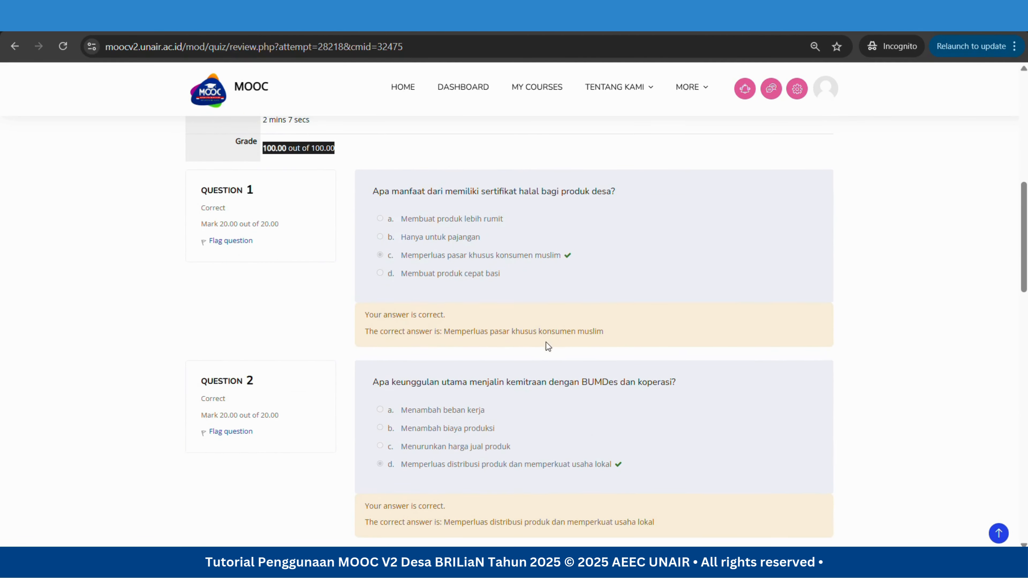
{"action": "scroll", "coordinate": [545, 351], "scroll_direction": "down", "scroll_amount": 5}
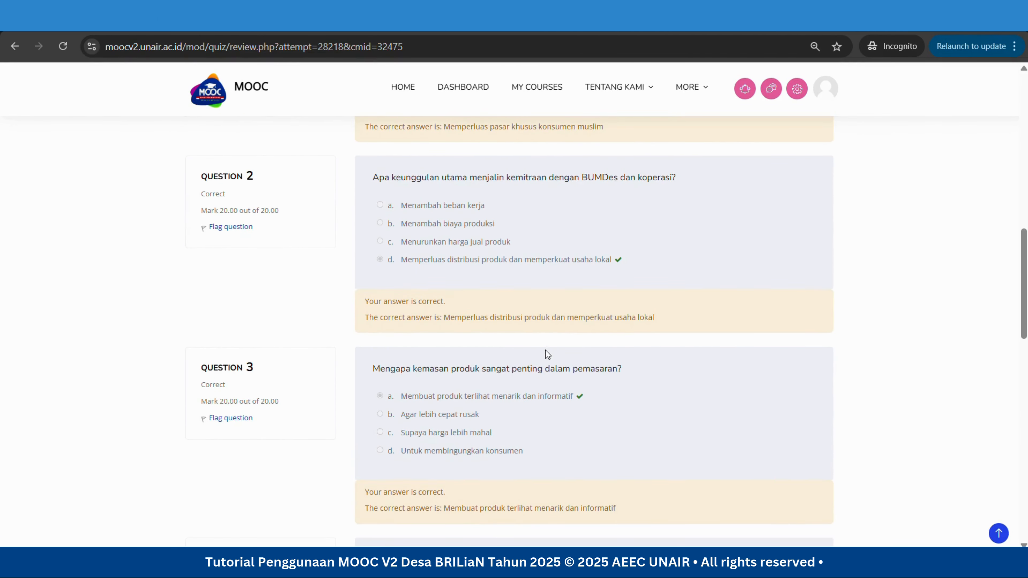
{"action": "scroll", "coordinate": [545, 342], "scroll_direction": "down", "scroll_amount": 2}
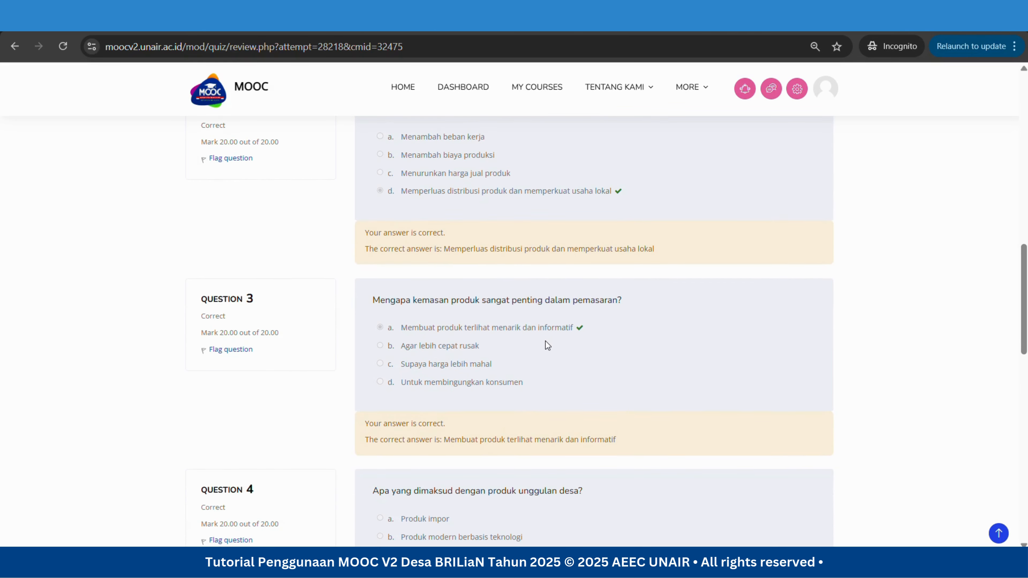
{"action": "scroll", "coordinate": [547, 345], "scroll_direction": "down", "scroll_amount": 2}
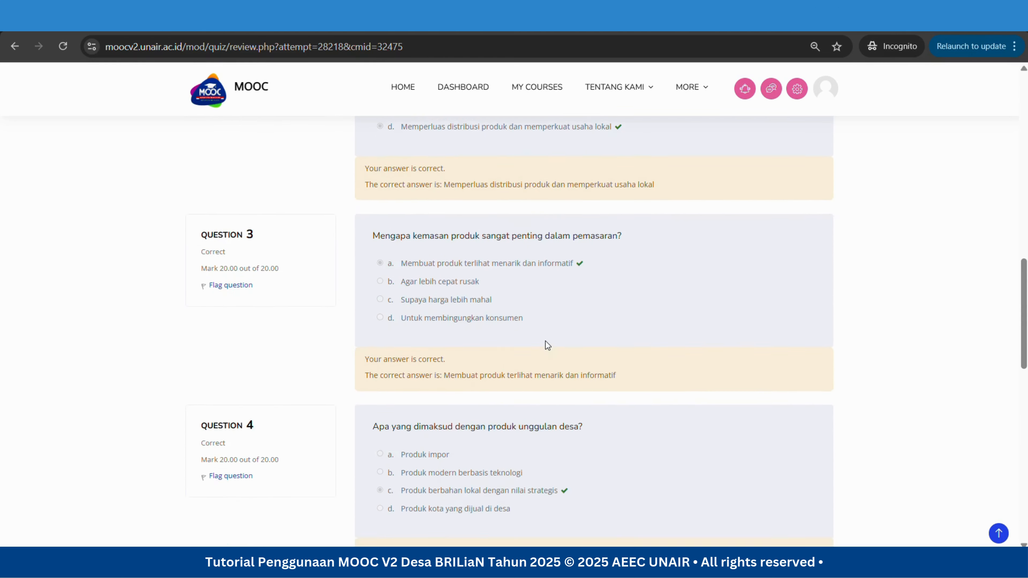
{"action": "scroll", "coordinate": [546, 345], "scroll_direction": "down", "scroll_amount": 7}
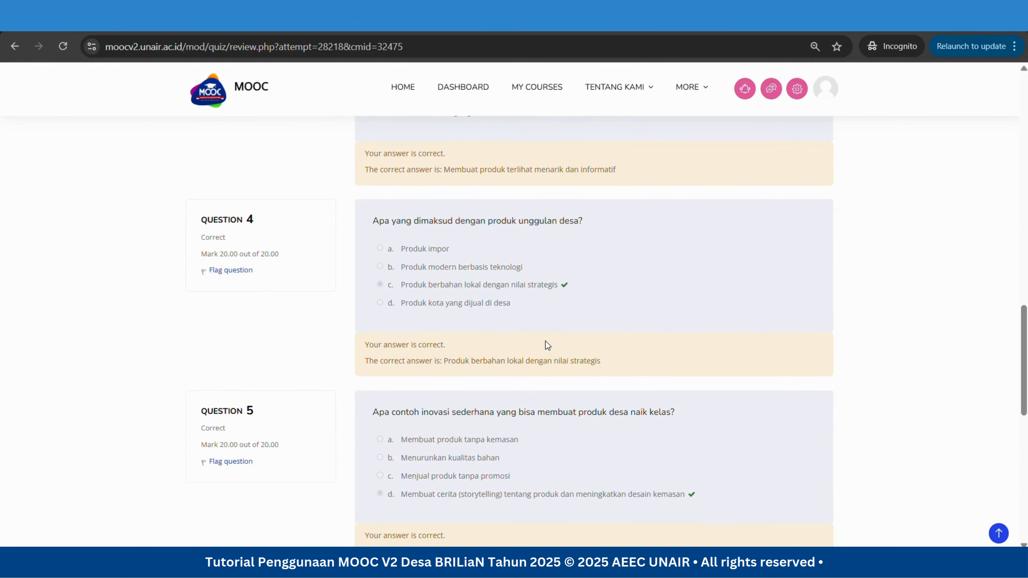
{"action": "scroll", "coordinate": [545, 341], "scroll_direction": "down", "scroll_amount": 3}
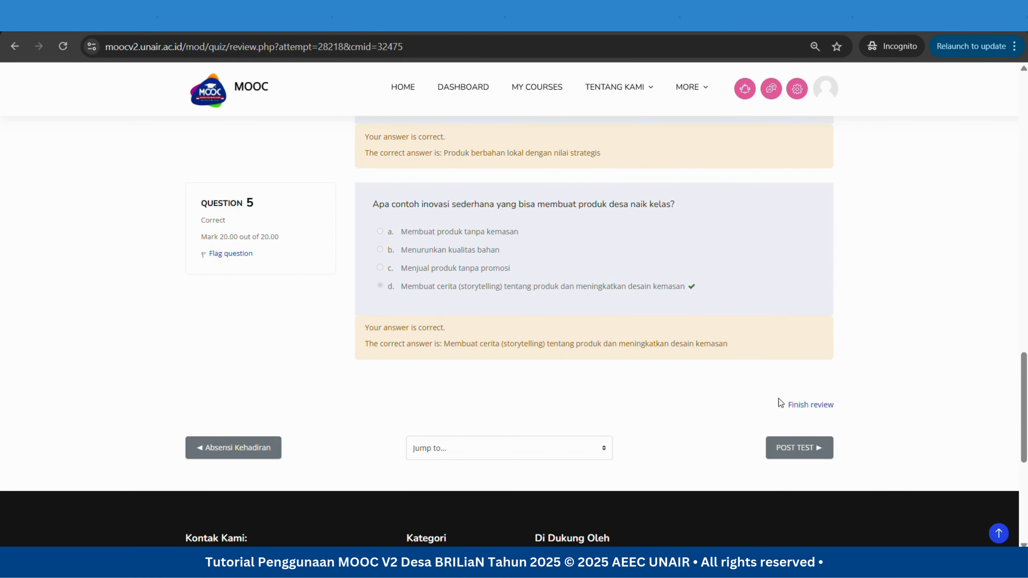
- Finish the attempt review and check the final grade on the PRE TEST summary page
{"action": "left_click", "coordinate": [815, 407]}
{"action": "scroll", "coordinate": [427, 351], "scroll_direction": "down", "scroll_amount": 3}
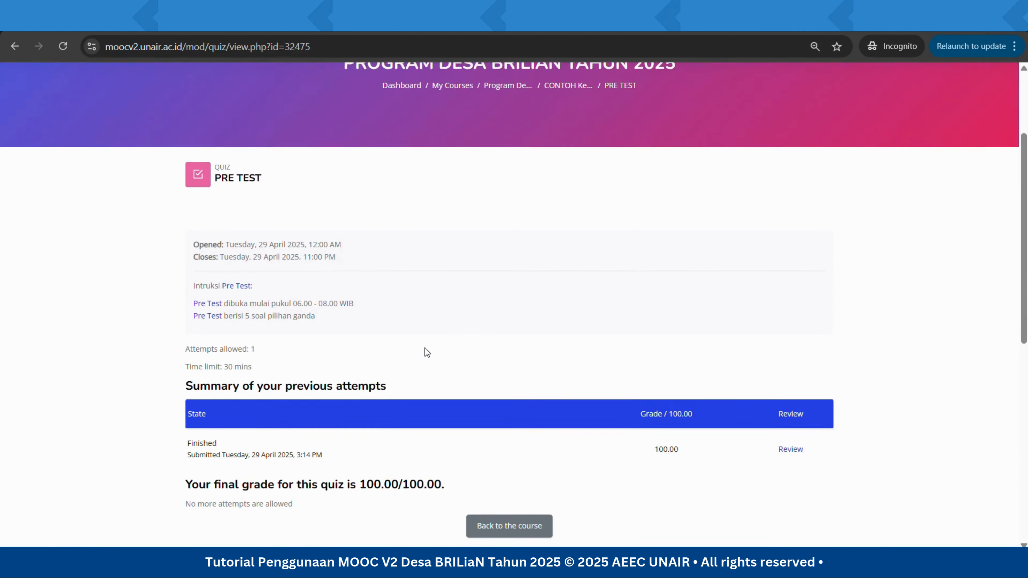
{"action": "scroll", "coordinate": [425, 348], "scroll_direction": "down", "scroll_amount": 2}
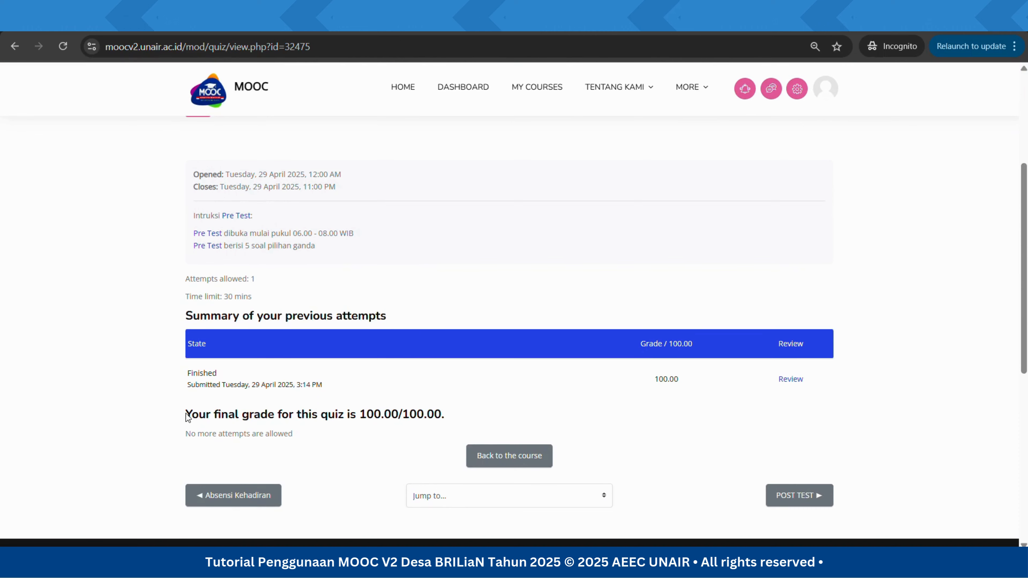
{"action": "left_click_drag", "start_coordinate": [183, 413], "coordinate": [449, 417]}
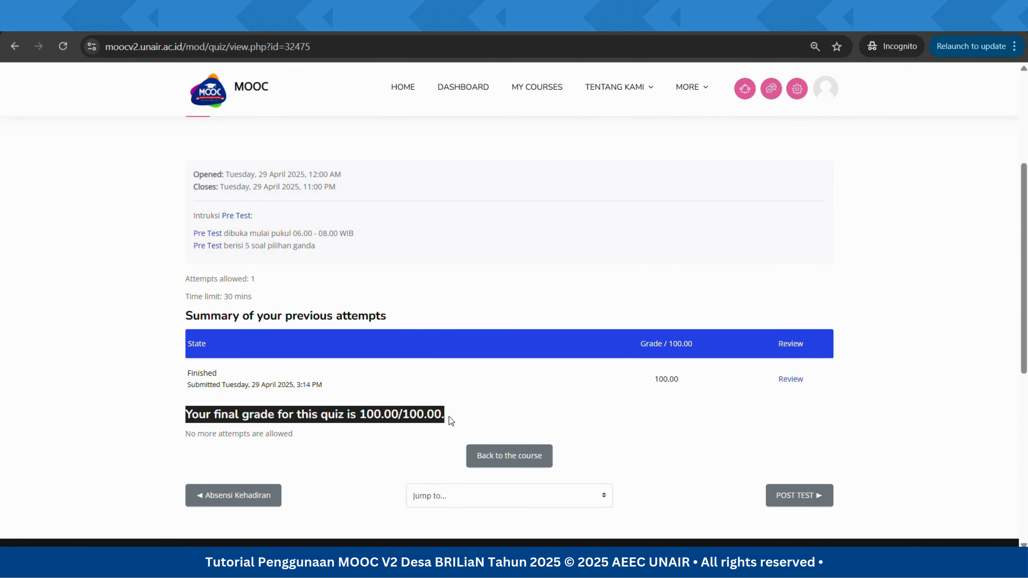
- Go back to the course page and open the POST TEST quiz in its content
{"action": "left_click", "coordinate": [509, 455]}
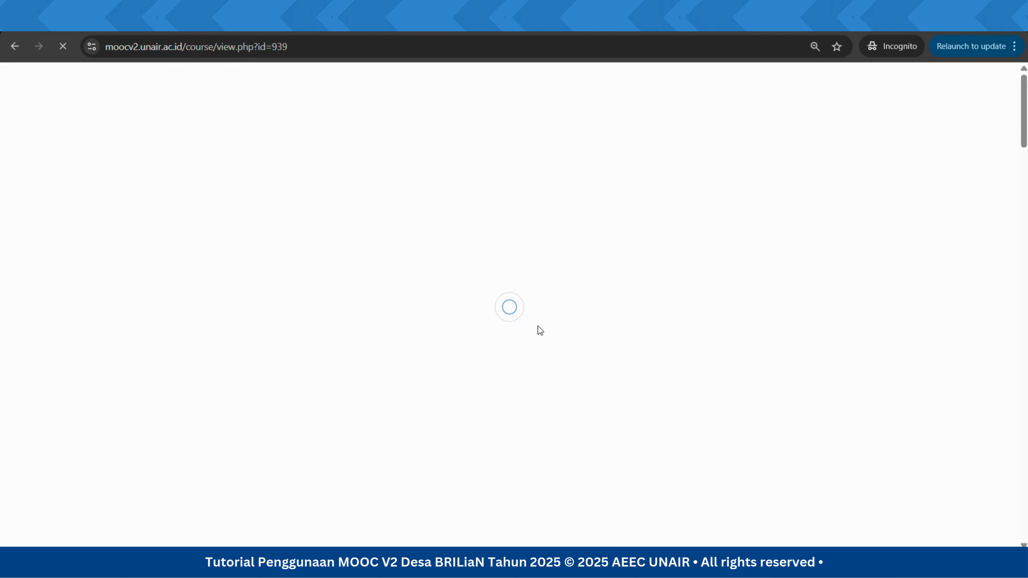
{"action": "scroll", "coordinate": [521, 330], "scroll_direction": "down", "scroll_amount": 15}
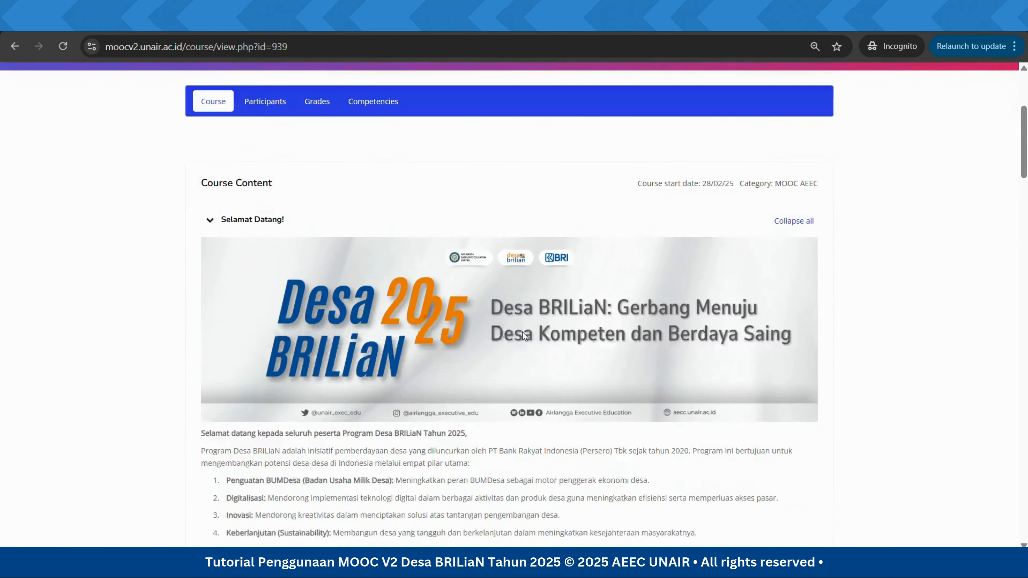
{"action": "scroll", "coordinate": [522, 332], "scroll_direction": "down", "scroll_amount": 20}
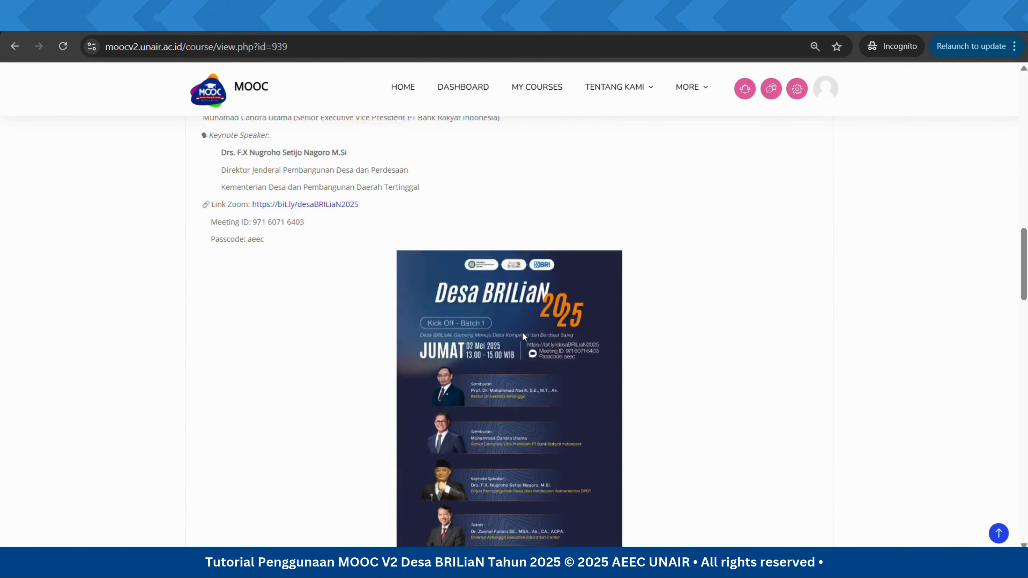
{"action": "scroll", "coordinate": [522, 333], "scroll_direction": "down", "scroll_amount": 3}
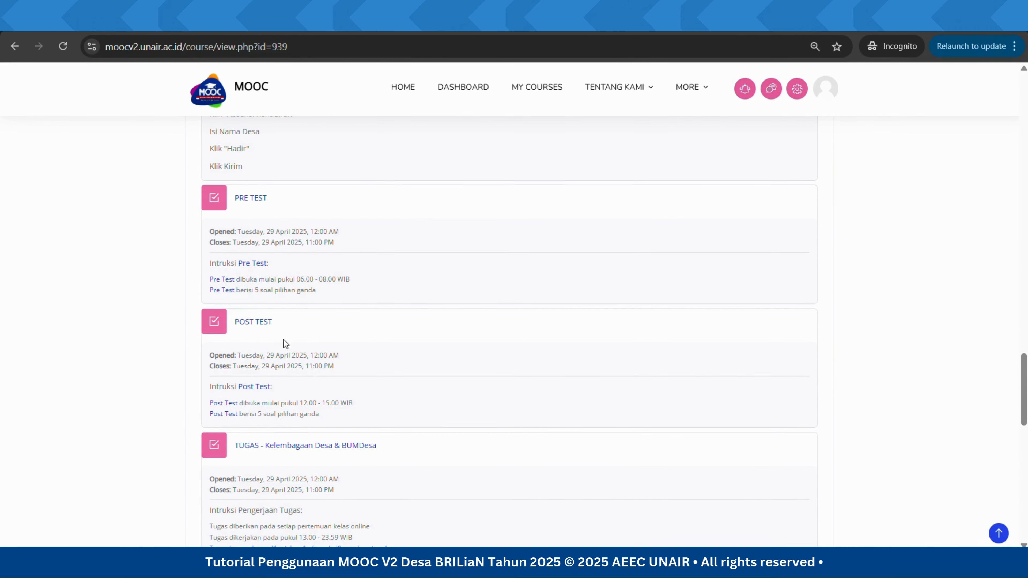
{"action": "left_click", "coordinate": [259, 322]}
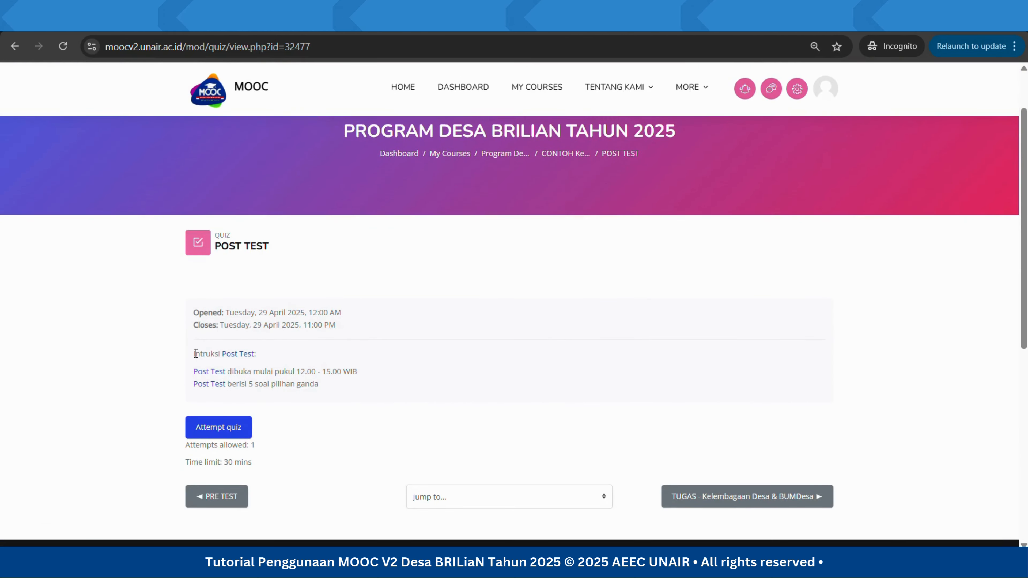
- Read the POST TEST instructions on the opening hours and the number and type of questions
{"action": "left_click_drag", "start_coordinate": [195, 353], "coordinate": [261, 352]}
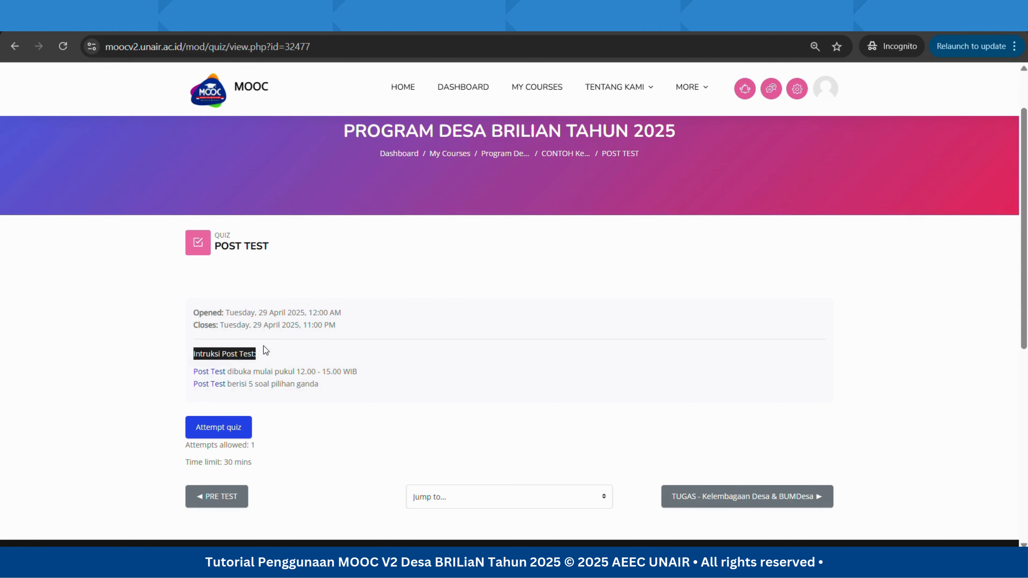
{"action": "left_click", "coordinate": [276, 371]}
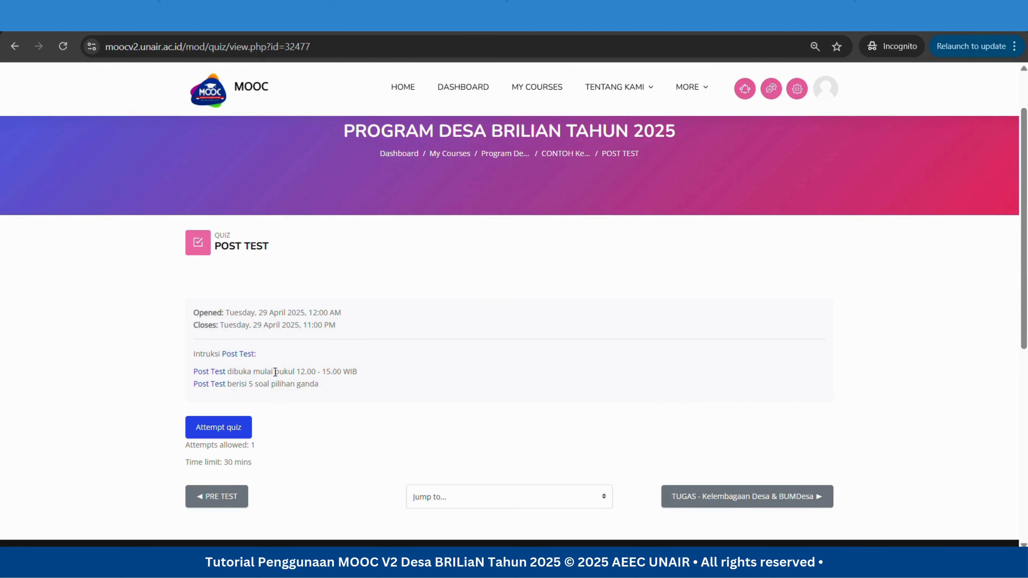
{"action": "left_click_drag", "start_coordinate": [321, 372], "coordinate": [366, 372]}
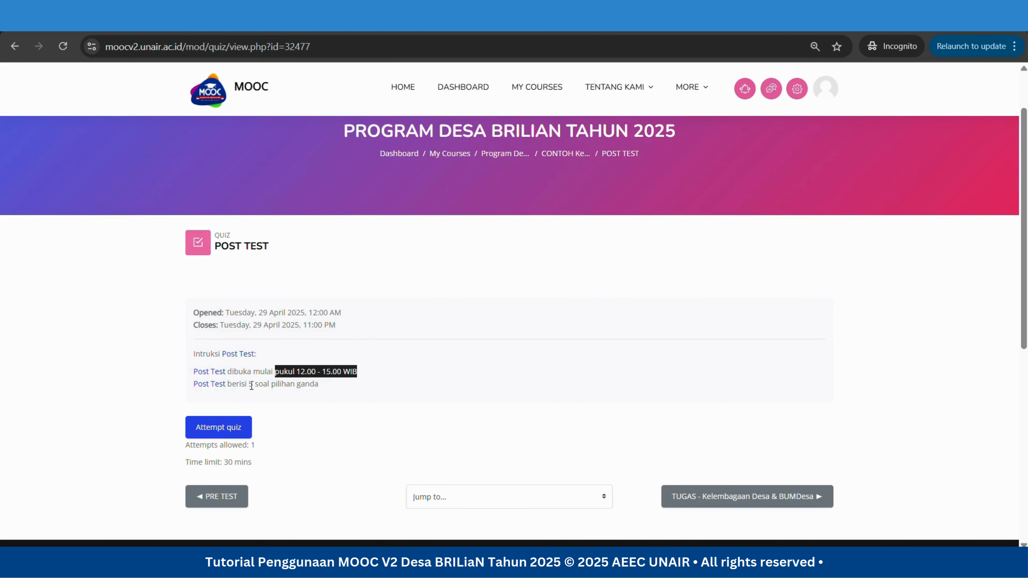
{"action": "left_click_drag", "start_coordinate": [261, 383], "coordinate": [319, 384]}
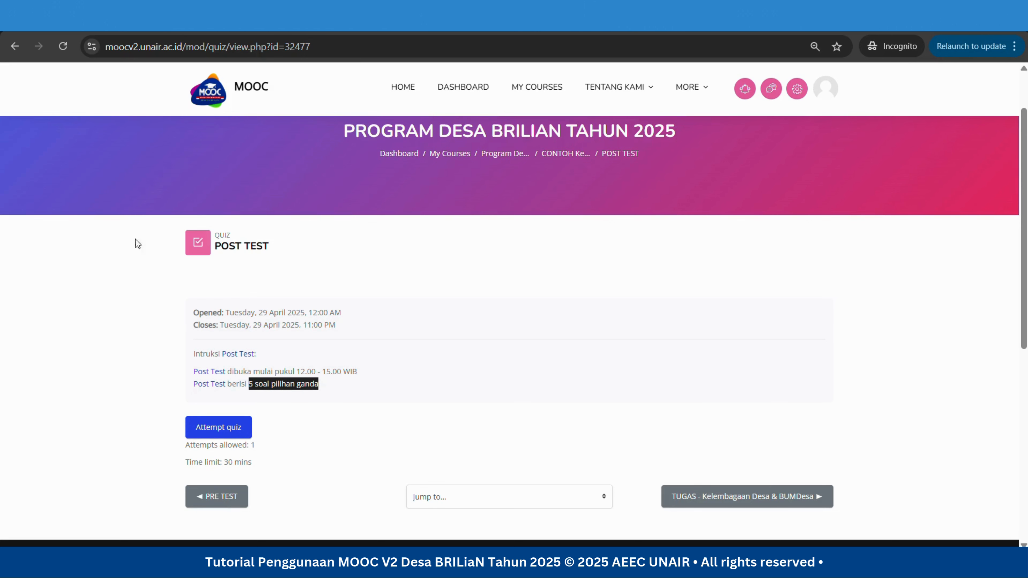
- Return to the course page and open the "TUGAS - Kelembagaan Desa & BUMDesa" assignment
{"action": "left_click", "coordinate": [14, 47]}
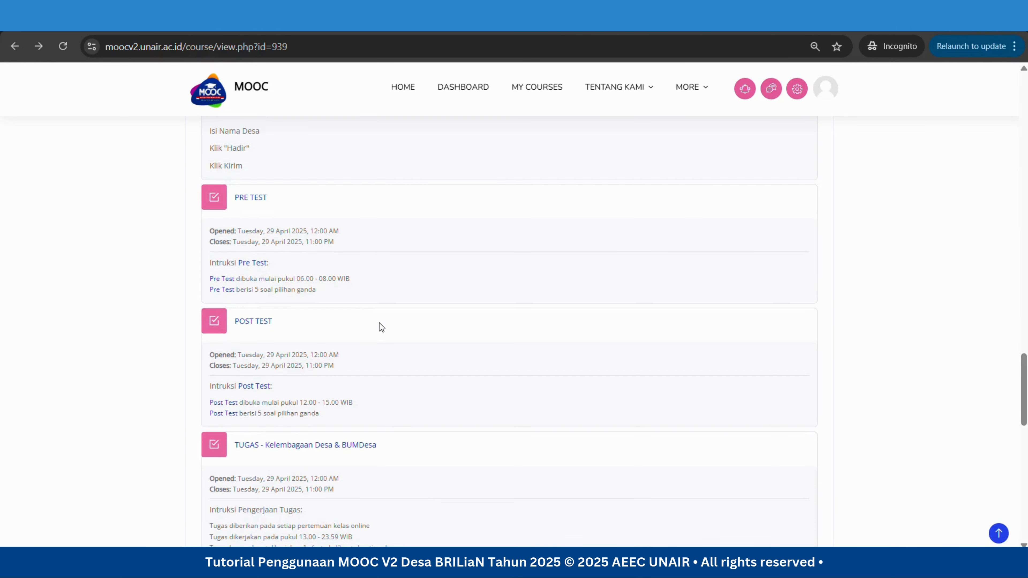
{"action": "scroll", "coordinate": [379, 323], "scroll_direction": "down", "scroll_amount": 3}
{"action": "scroll", "coordinate": [380, 323], "scroll_direction": "down", "scroll_amount": 2}
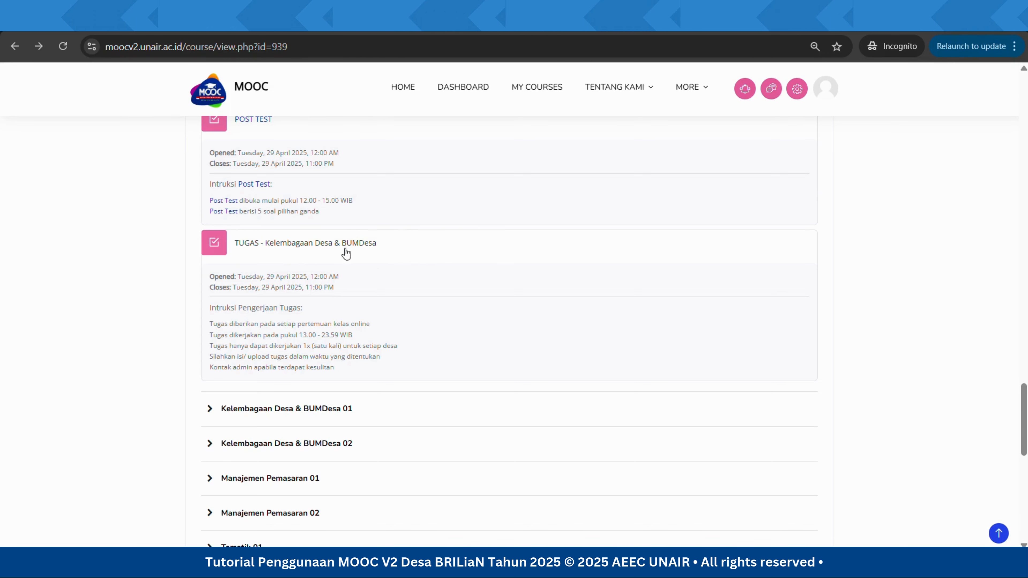
{"action": "left_click", "coordinate": [280, 248]}
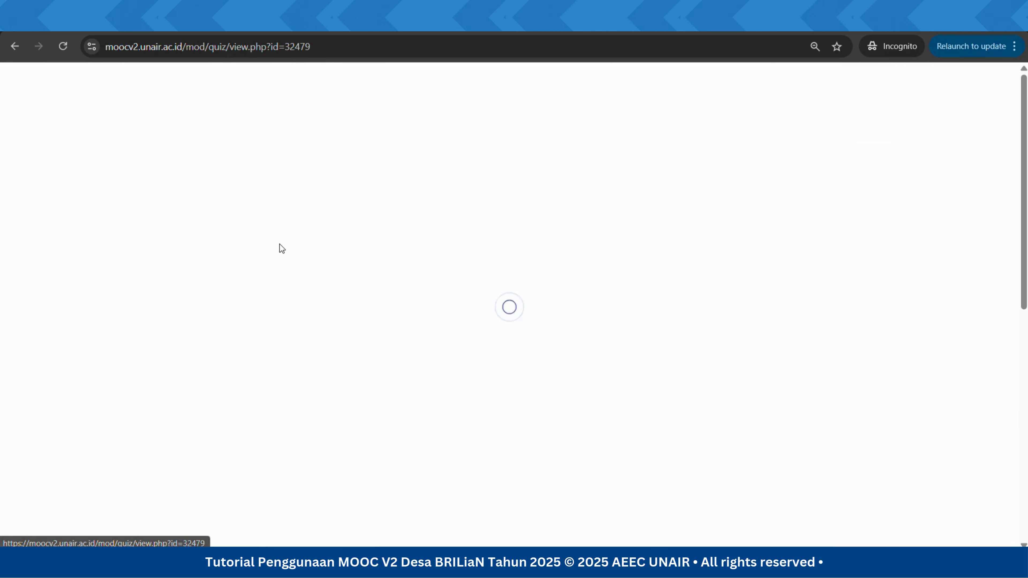
- Read the TUGAS instructions on the schedule, working hours, number of attempts, upload rules and admin contact
{"action": "scroll", "coordinate": [334, 358], "scroll_direction": "down", "scroll_amount": 1}
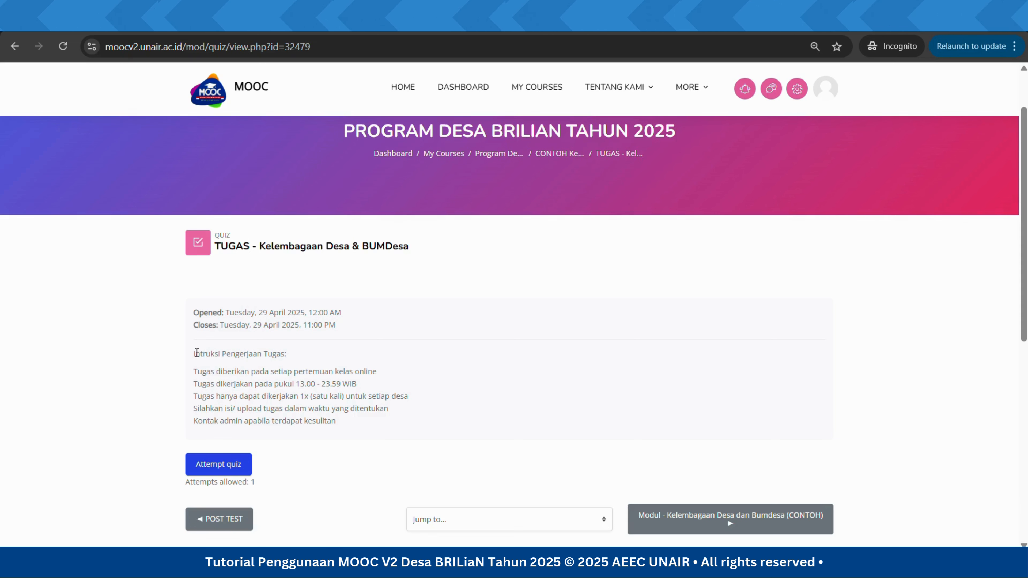
{"action": "left_click_drag", "start_coordinate": [278, 350], "coordinate": [363, 354]}
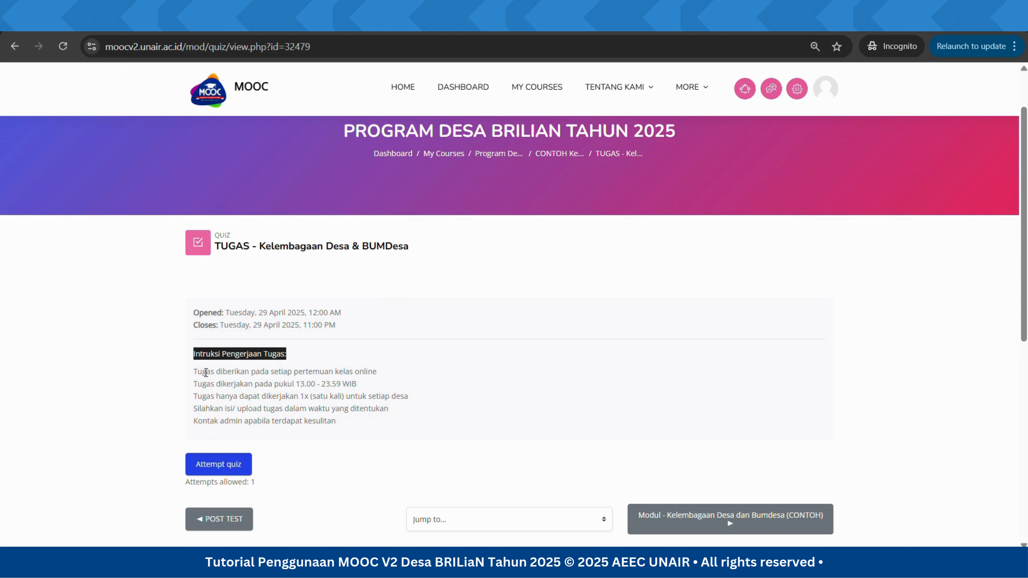
{"action": "left_click", "coordinate": [193, 376]}
{"action": "left_click_drag", "start_coordinate": [259, 371], "coordinate": [350, 367]}
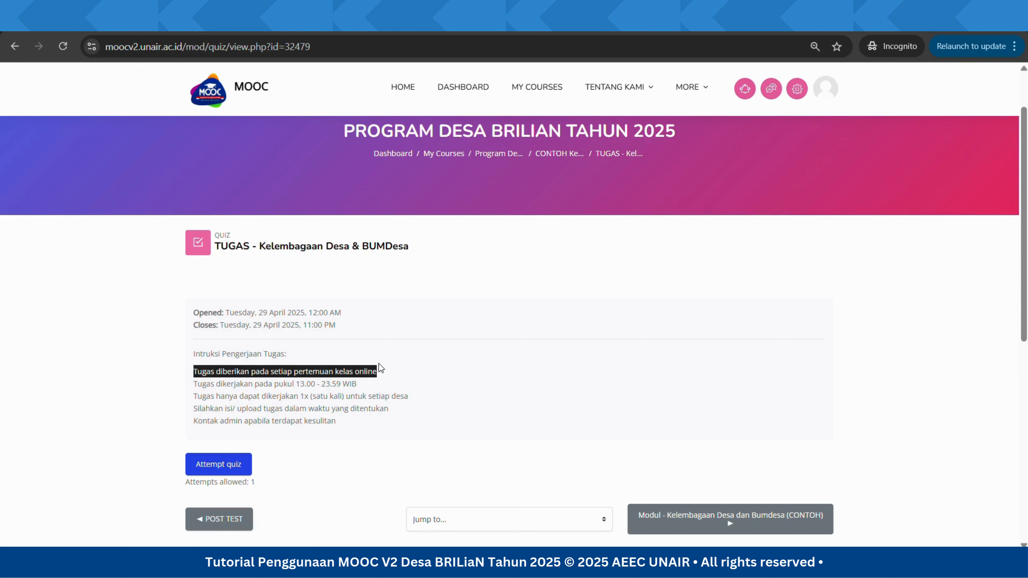
{"action": "left_click_drag", "start_coordinate": [194, 384], "coordinate": [343, 385]}
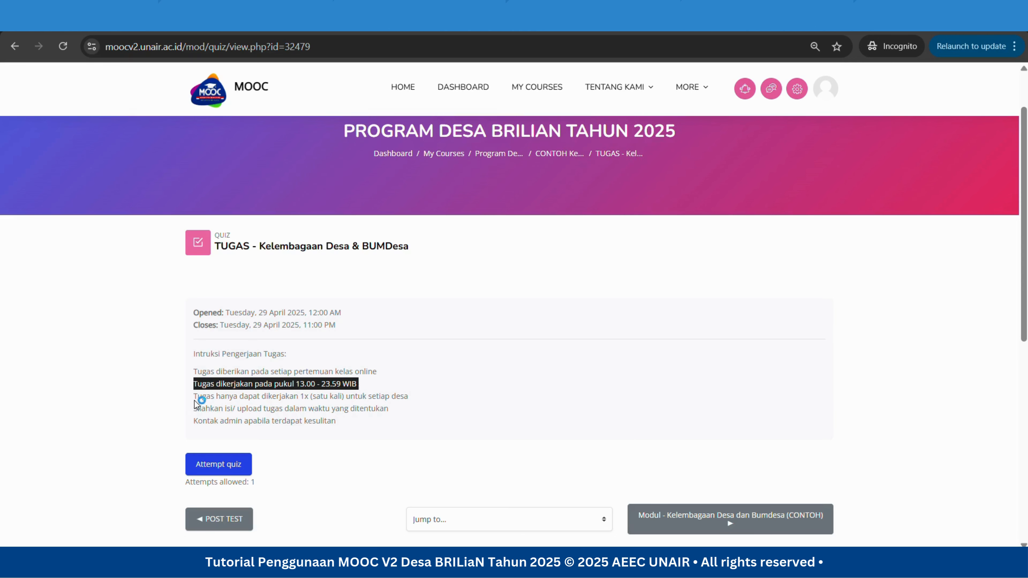
{"action": "left_click_drag", "start_coordinate": [201, 396], "coordinate": [409, 396]}
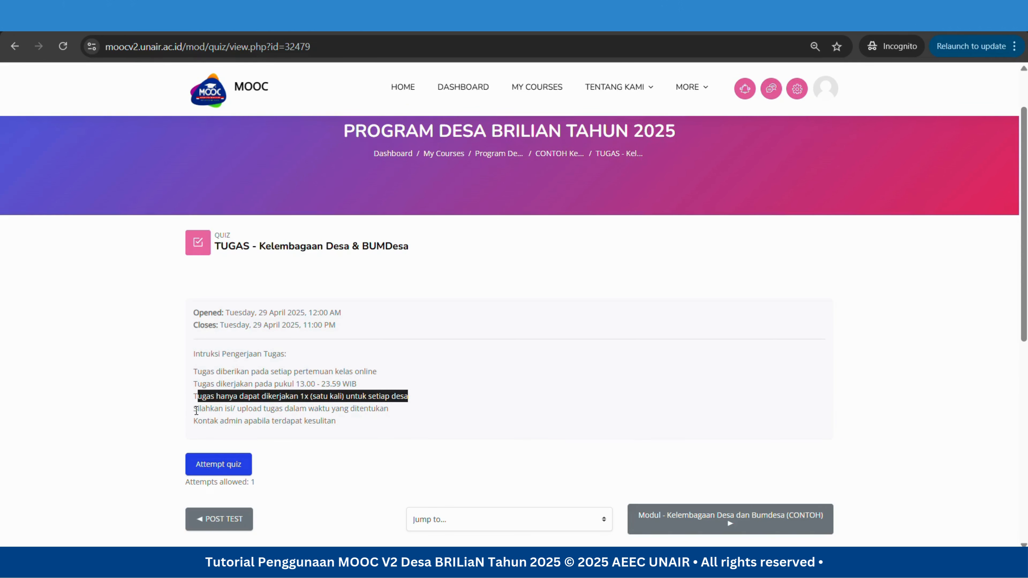
{"action": "left_click_drag", "start_coordinate": [194, 408], "coordinate": [385, 408]}
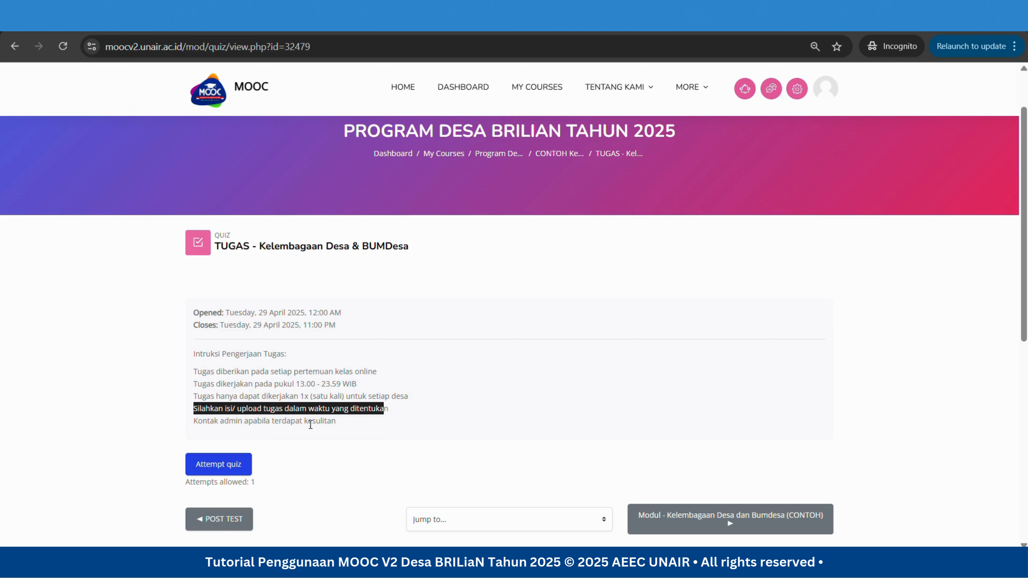
{"action": "left_click_drag", "start_coordinate": [194, 421], "coordinate": [268, 420]}
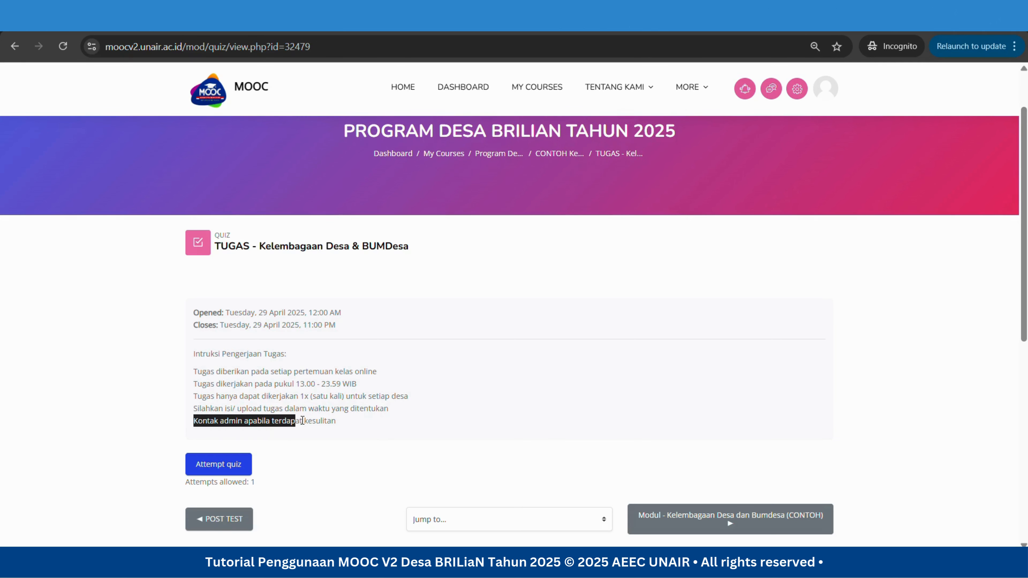
{"action": "left_click_drag", "start_coordinate": [334, 421], "coordinate": [342, 424]}
{"action": "left_click", "coordinate": [271, 410]}
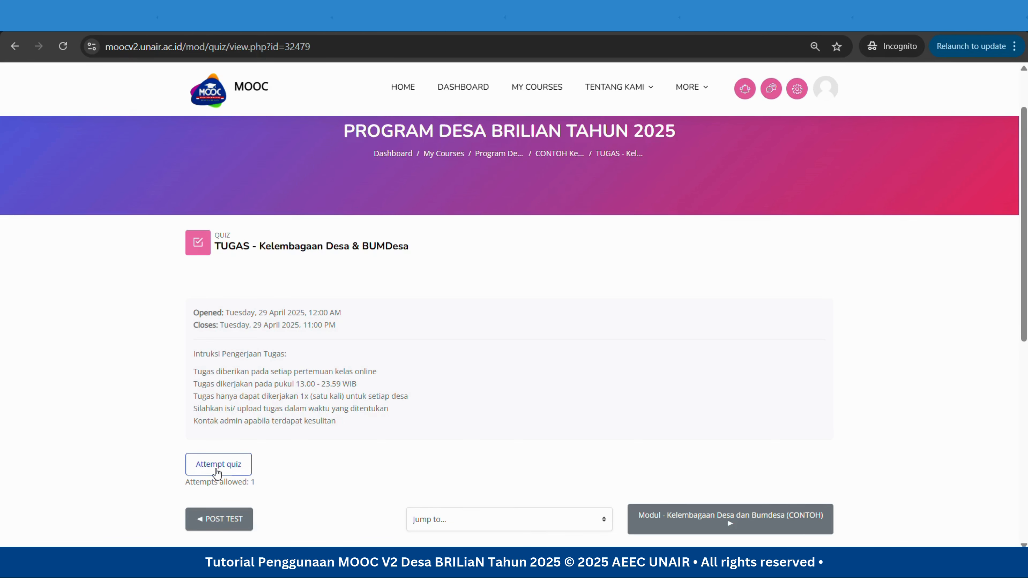
- Start the TUGAS quiz attempt and read question 1 about the village name, BUMDes name and featured product
{"action": "left_click", "coordinate": [218, 470]}
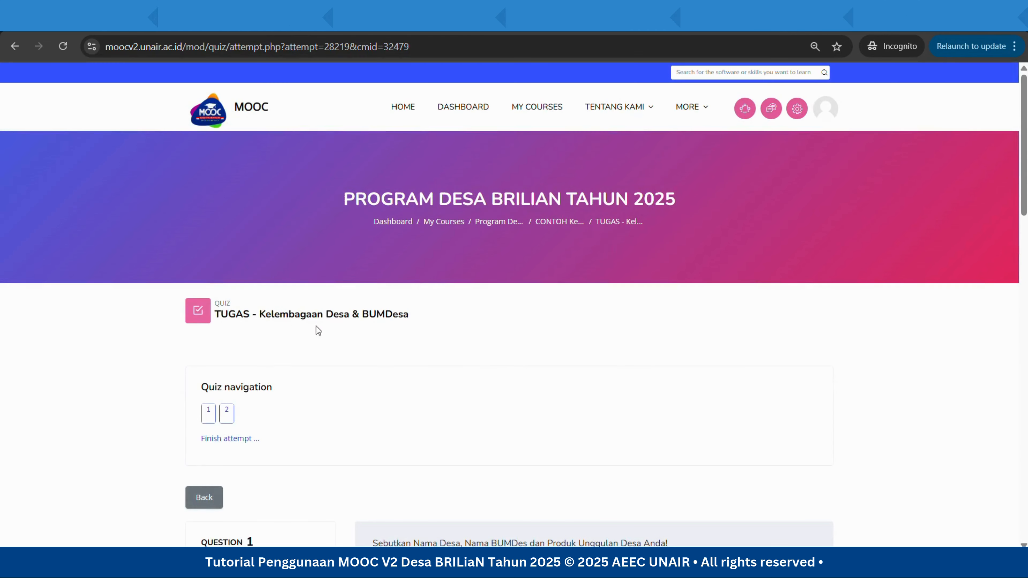
{"action": "scroll", "coordinate": [362, 333], "scroll_direction": "down", "scroll_amount": 2}
{"action": "scroll", "coordinate": [372, 316], "scroll_direction": "down", "scroll_amount": 3}
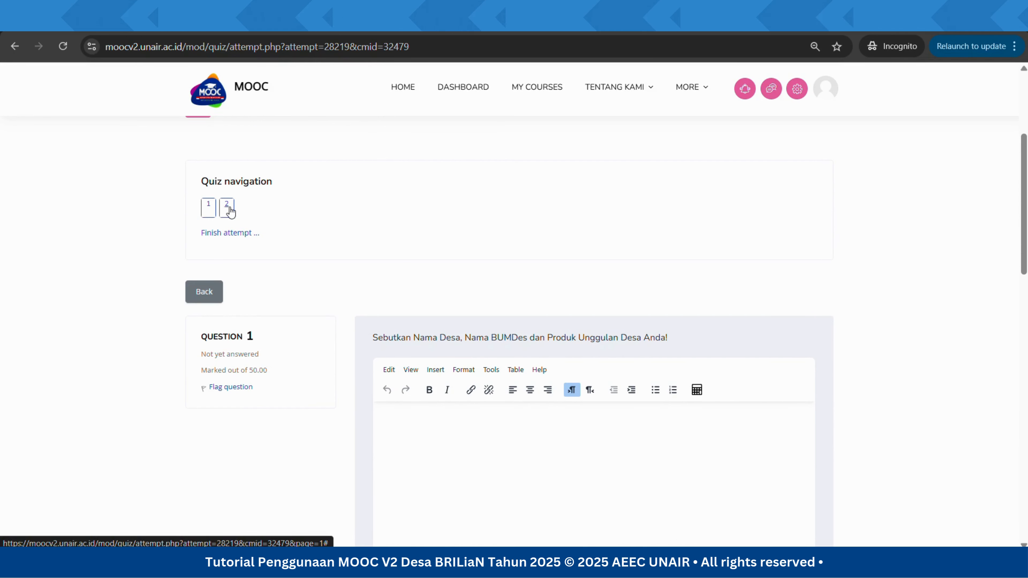
{"action": "scroll", "coordinate": [375, 276], "scroll_direction": "down", "scroll_amount": 1}
{"action": "scroll", "coordinate": [374, 271], "scroll_direction": "down", "scroll_amount": 2}
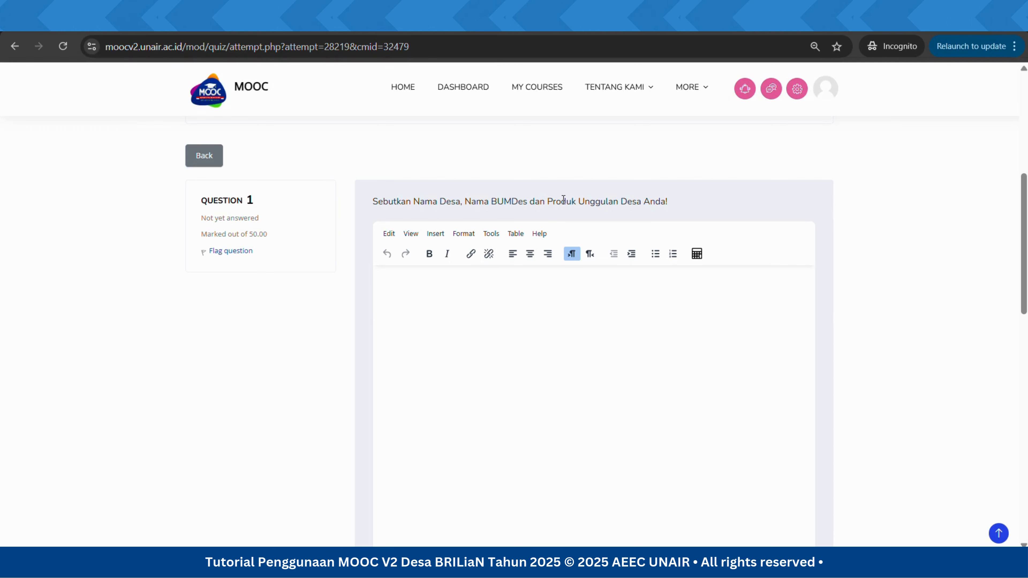
{"action": "scroll", "coordinate": [673, 203], "scroll_direction": "down", "scroll_amount": 1}
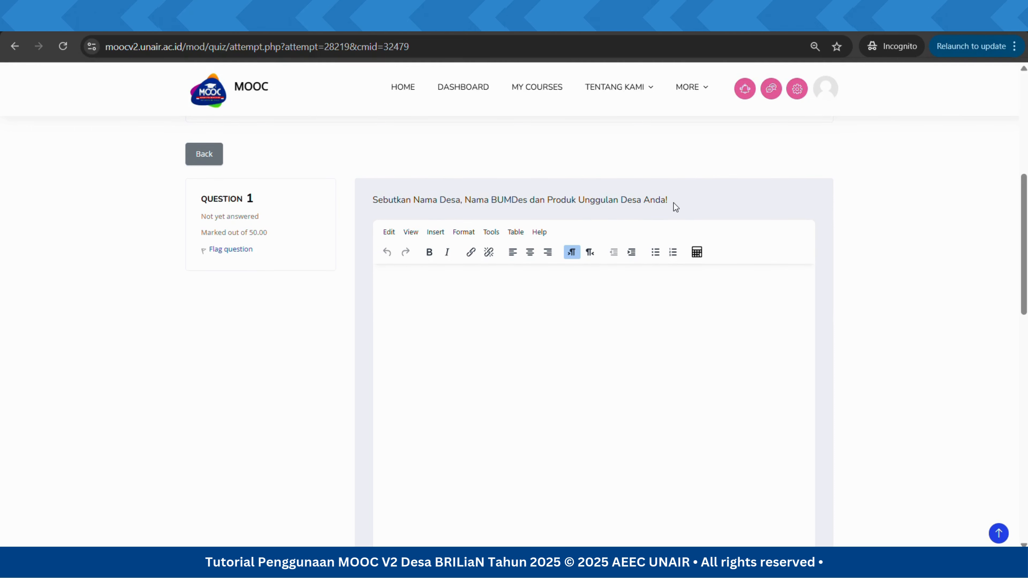
{"action": "scroll", "coordinate": [673, 203], "scroll_direction": "down", "scroll_amount": 2}
- Begin the question 1 answer with the line "Nama Desa : Desa Maju Jaya, Jawa Timur"
{"action": "left_click", "coordinate": [426, 226]}
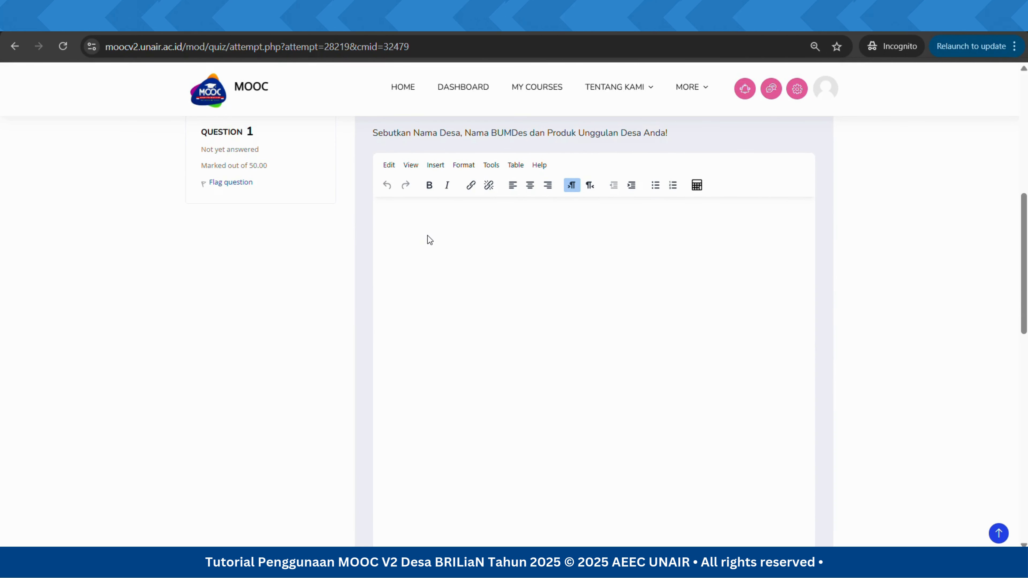
{"action": "type", "text": "Nama"}
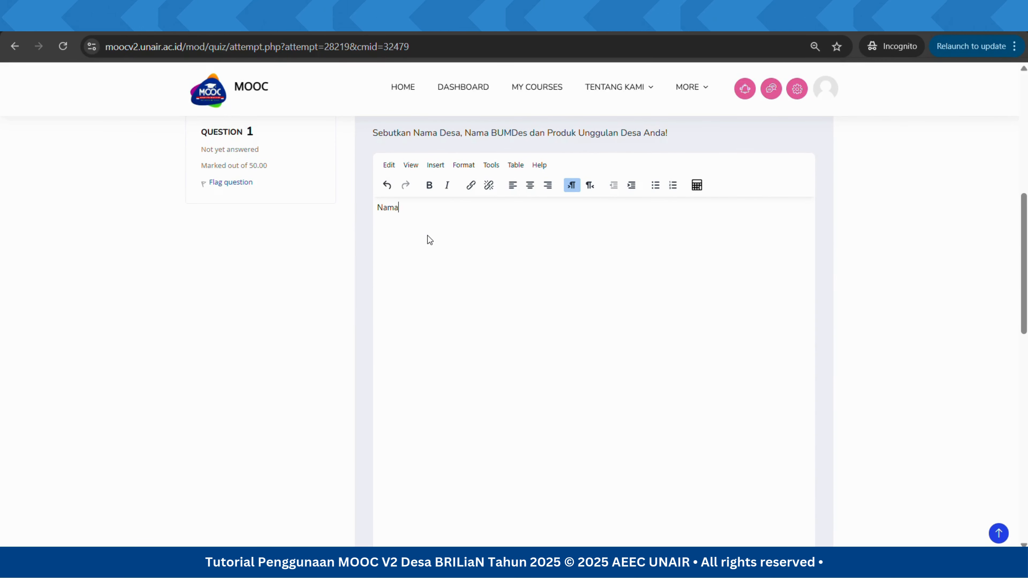
{"action": "type", "text": " Desa "}
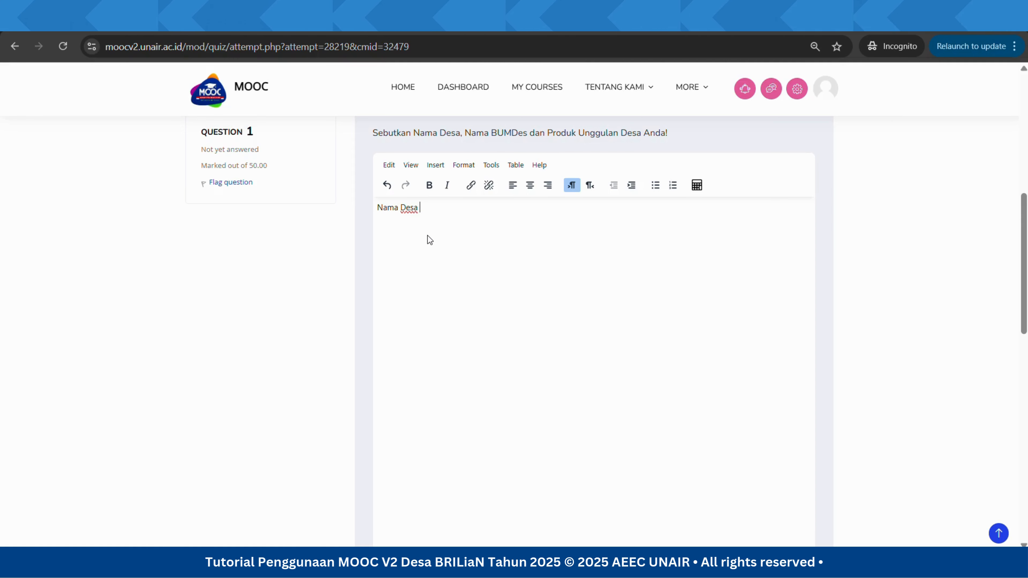
{"action": "type", "text": ": Desa "}
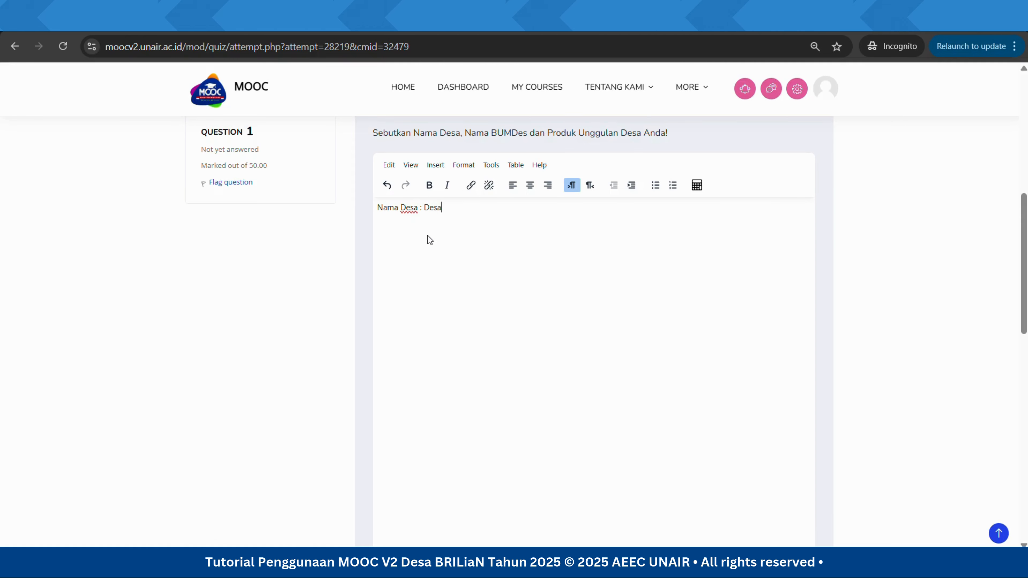
{"action": "type", "text": "Maju"}
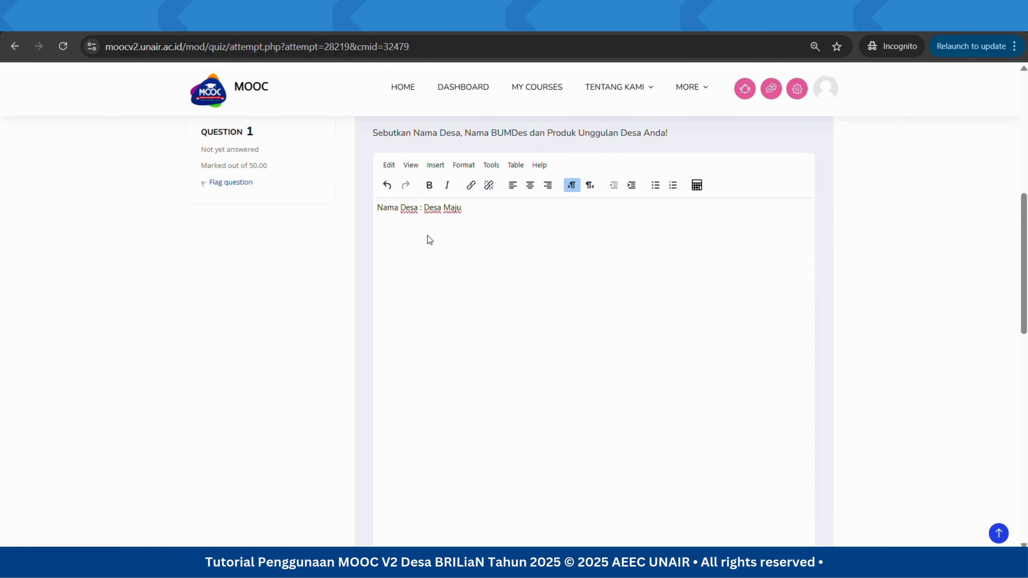
{"action": "type", "text": " Jaya, Jaw"}
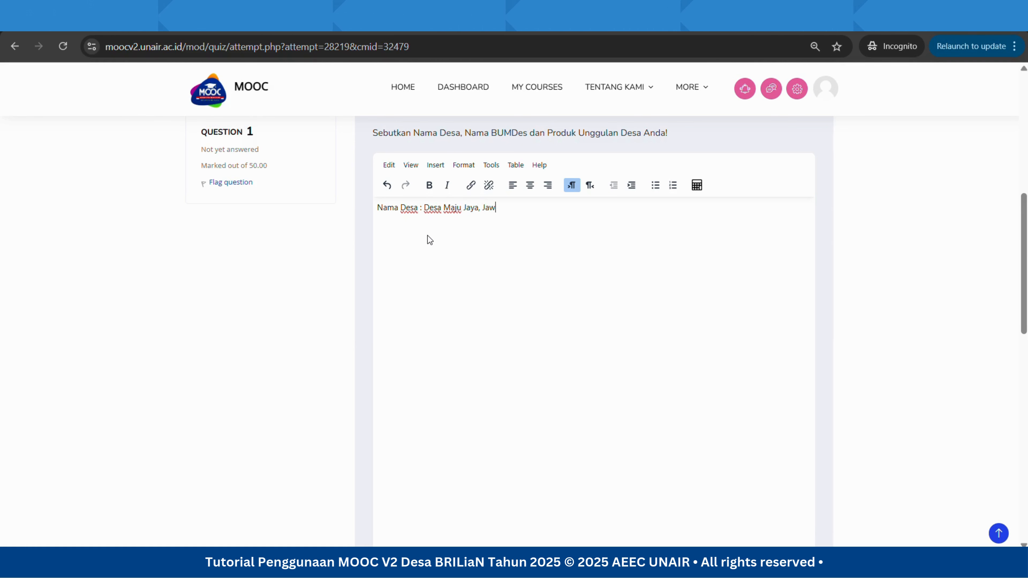
{"action": "type", "text": "a Timur"}
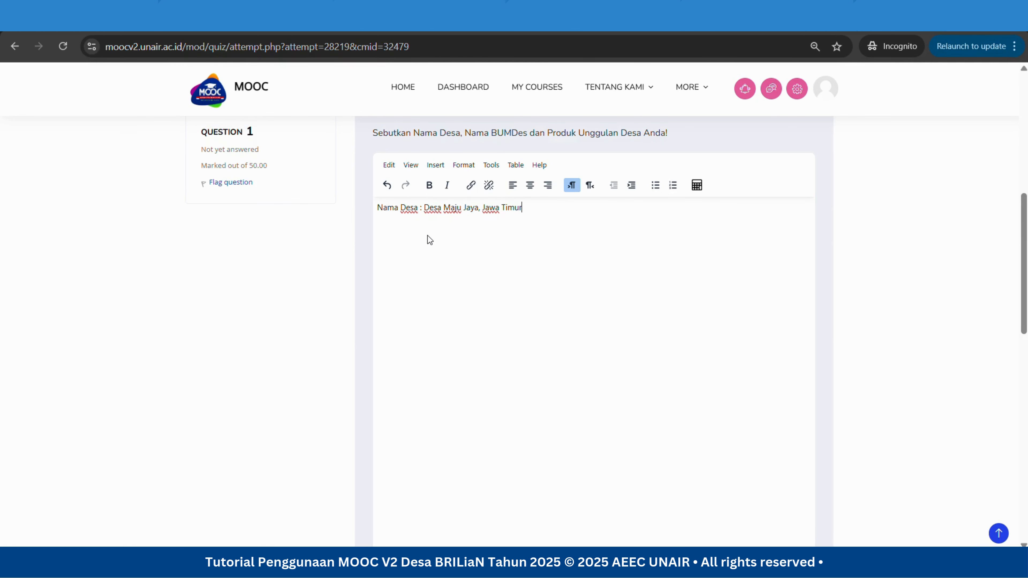
- Add the line "Nama BUMDesa : BUMDES JAYA" below the village name, separated by a blank line
{"action": "key", "text": "Return"}
{"action": "key", "text": "Return"}
{"action": "type", "text": "Nma"}
{"action": "key", "text": "BackSpace"}
{"action": "type", "text": "ma BUMD"}
{"action": "type", "text": "ES"}
{"action": "type", "text": "esa"}
{"action": "type", "text": " : BUM"}
{"action": "type", "text": "DES"}
{"action": "type", "text": " JAY"}
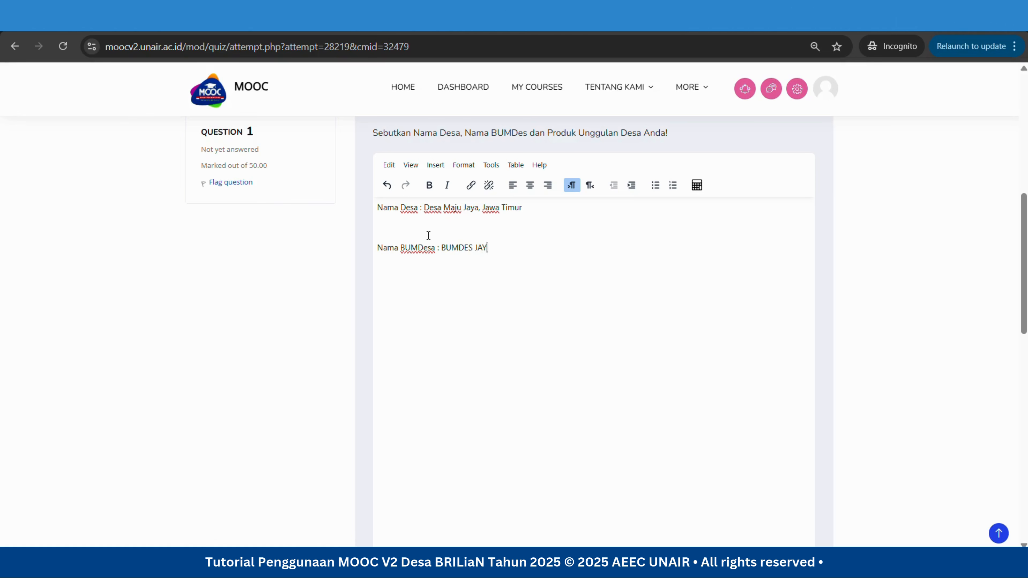
{"action": "type", "text": "A"}
- Add the line "Produk Unggulan : Keripik Pisang Khas Jaya" to the question 1 answer
{"action": "key", "text": "Return"}
{"action": "type", "text": "Produk Unggu"}
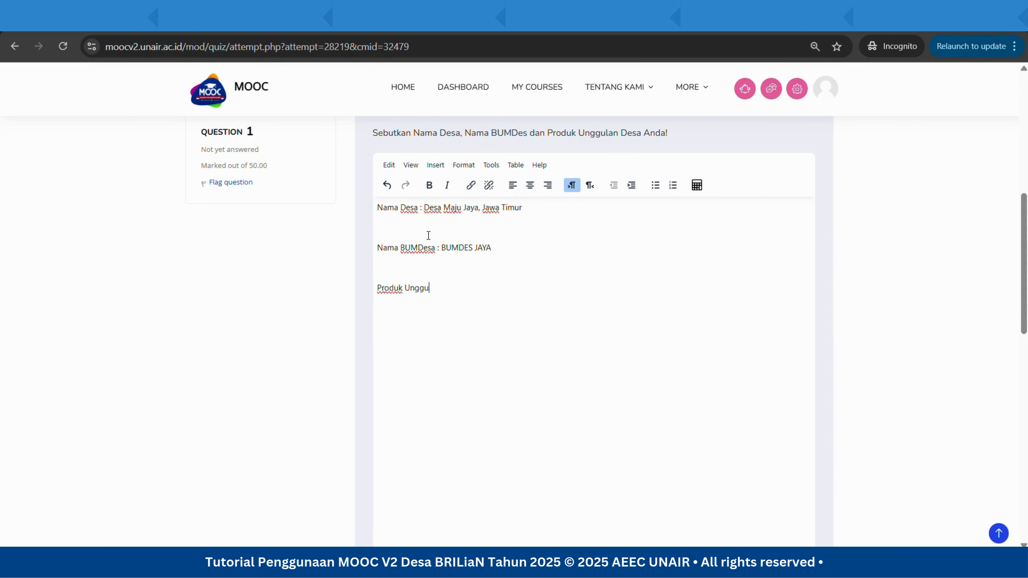
{"action": "type", "text": "lan,"}
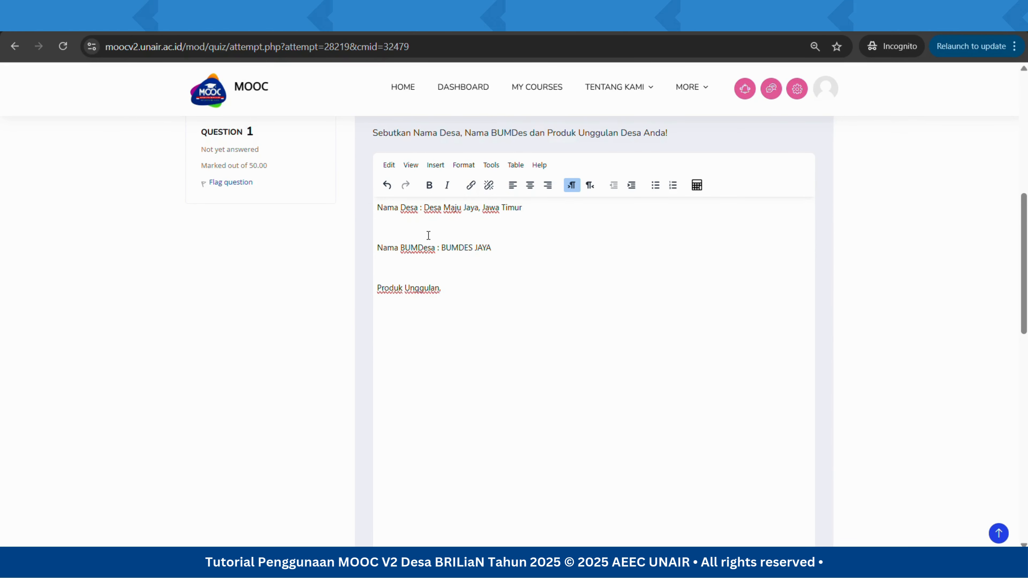
{"action": "key", "text": "BackSpace"}
{"action": "type", "text": ": Keri"}
{"action": "type", "text": "pik"}
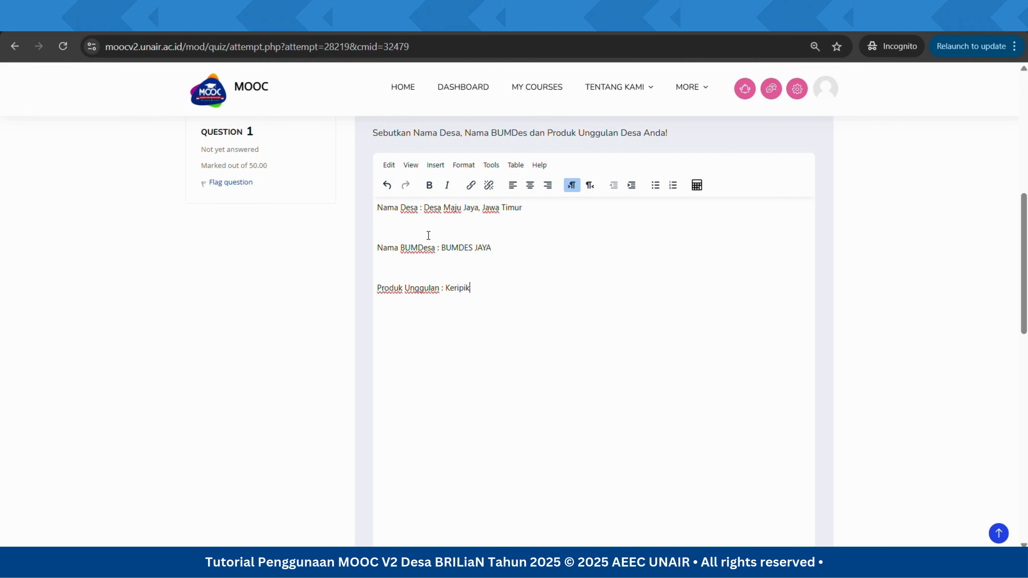
{"action": "type", "text": " Pisang"}
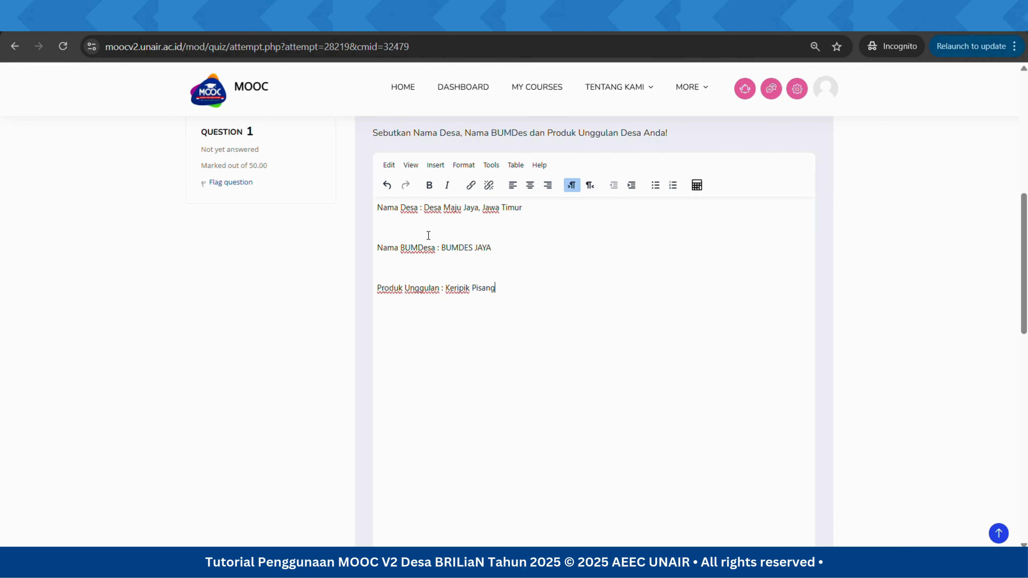
{"action": "type", "text": " Khas"}
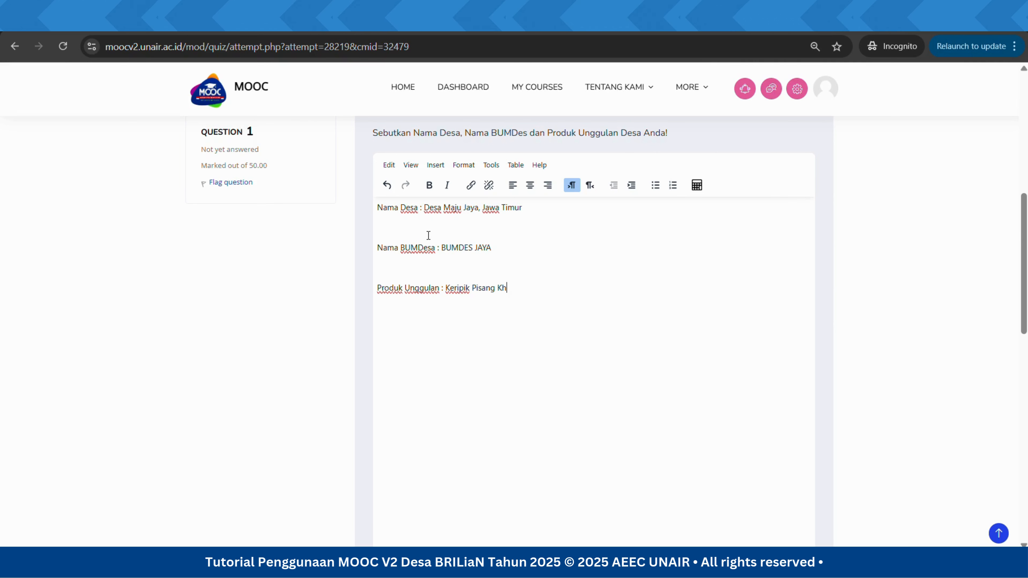
{"action": "type", "text": " Jaya"}
- Continue to question 2 and read its prompt about the village's featured product with a photo
{"action": "scroll", "coordinate": [538, 295], "scroll_direction": "down", "scroll_amount": 6}
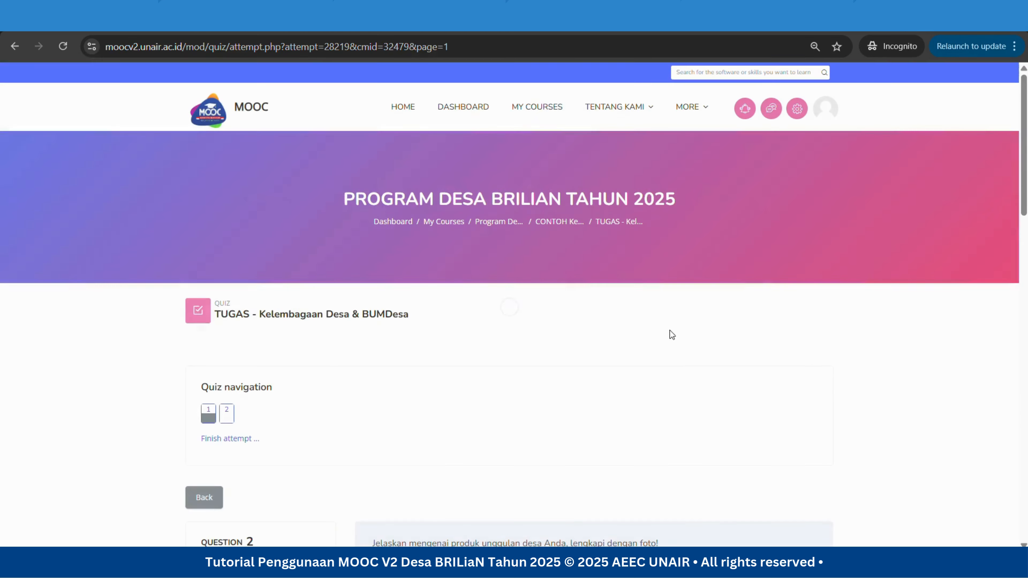
{"action": "scroll", "coordinate": [502, 303], "scroll_direction": "down", "scroll_amount": 5}
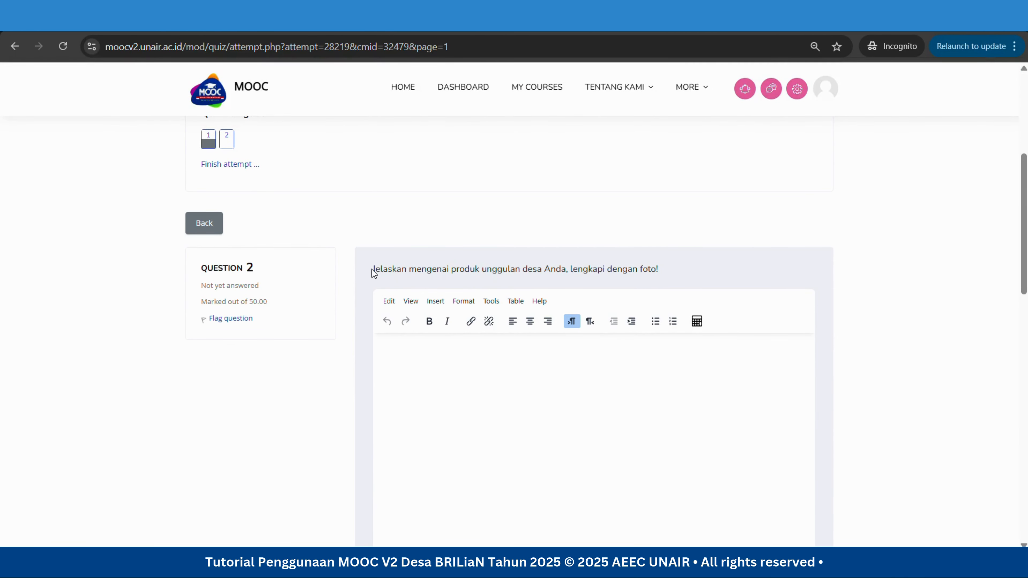
{"action": "left_click_drag", "start_coordinate": [423, 269], "coordinate": [661, 266]}
- Begin the question 2 answer with the text "Produk keripik pisang khas maju jaya"
{"action": "left_click", "coordinate": [438, 363]}
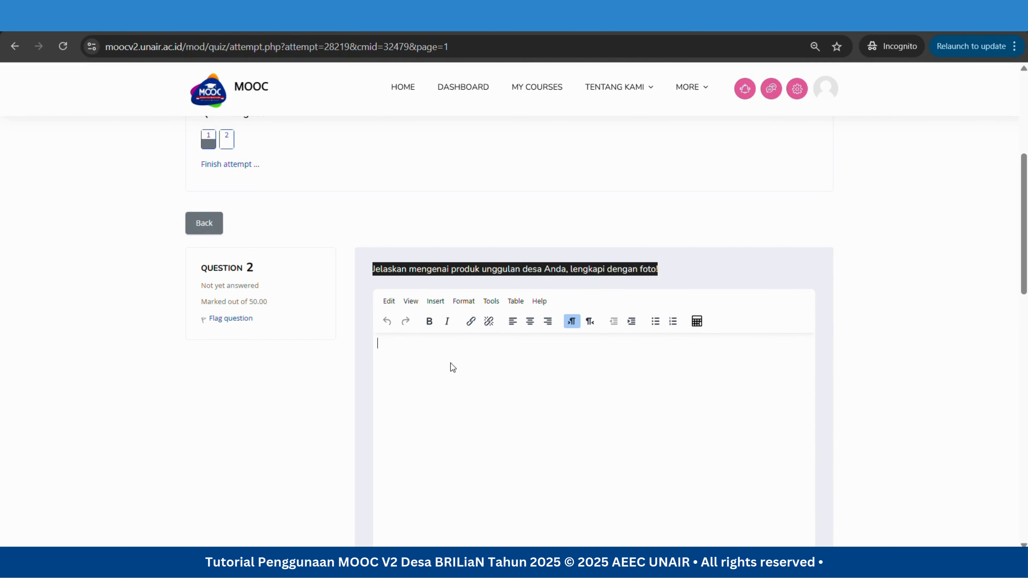
{"action": "scroll", "coordinate": [486, 361], "scroll_direction": "down", "scroll_amount": 1}
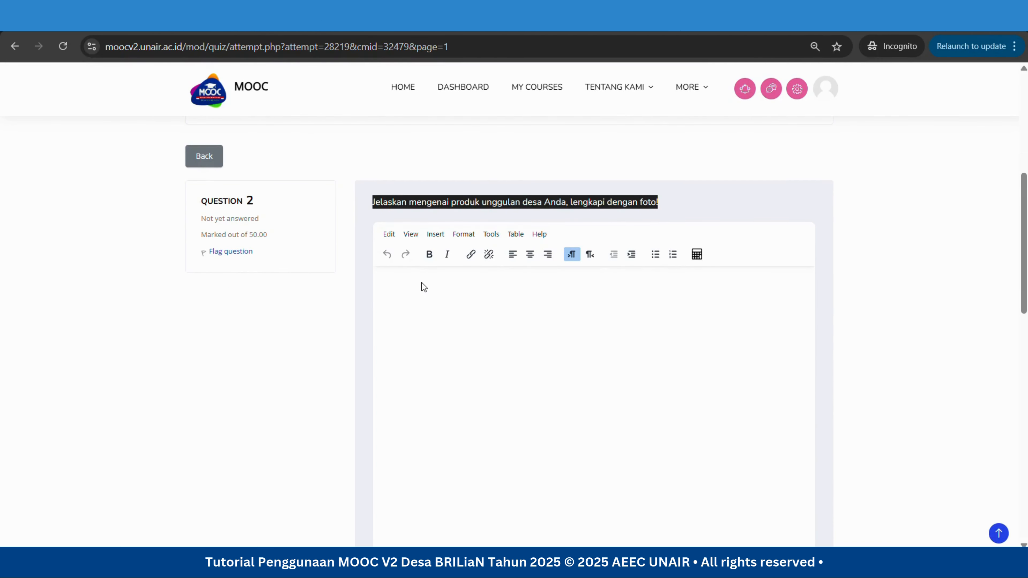
{"action": "type", "text": "Produk"}
{"action": "key", "text": "BackSpace"}
{"action": "type", "text": "keripik pisang maju"}
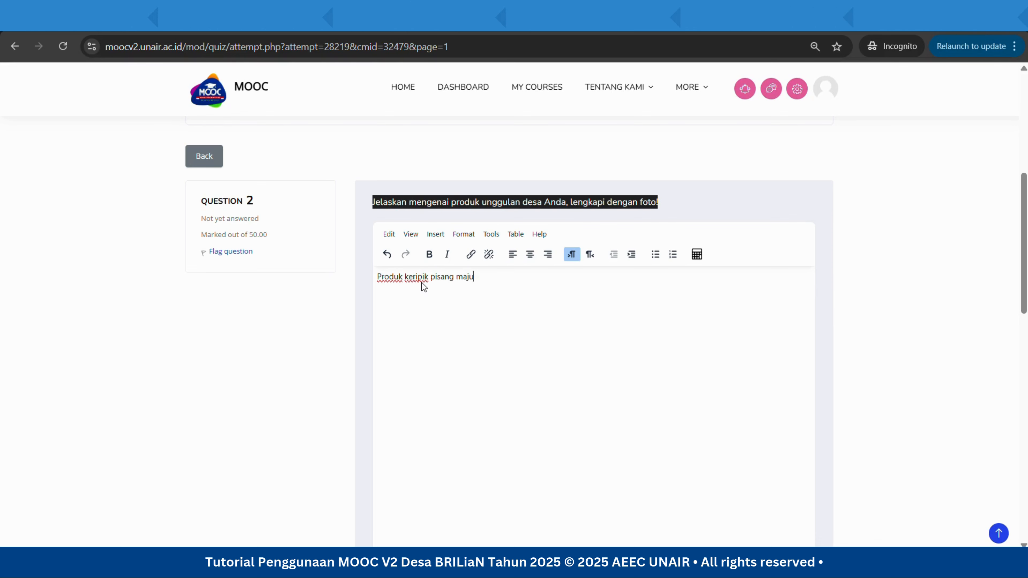
{"action": "key", "text": "BackSpace"}
{"action": "key", "text": "BackSpace"}
{"action": "key", "text": "BackSpace"}
{"action": "key", "text": "BackSpace"}
{"action": "type", "text": "khas "}
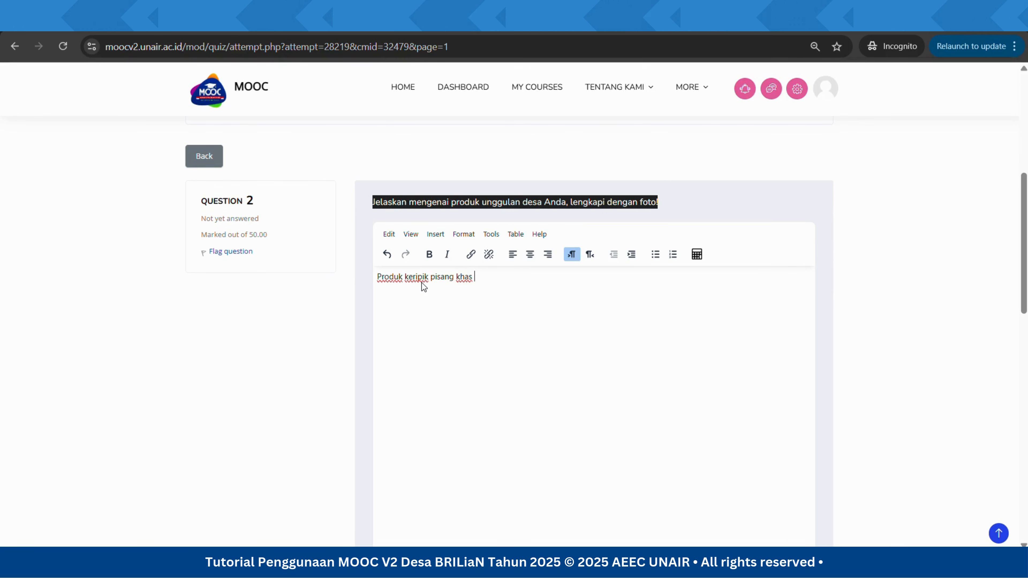
{"action": "type", "text": "maju jaya "}
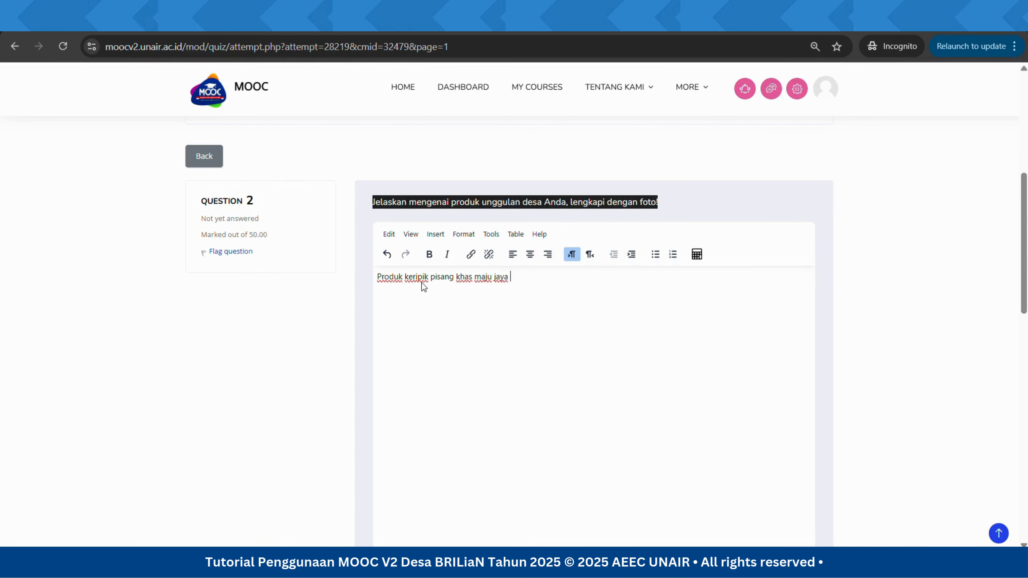
- Complete the first sentence of the question 2 answer with "diproduksi langsung oleh UMKM lokal dengan berbagai varian rasa."
{"action": "type", "text": "diproduksi langsung o"}
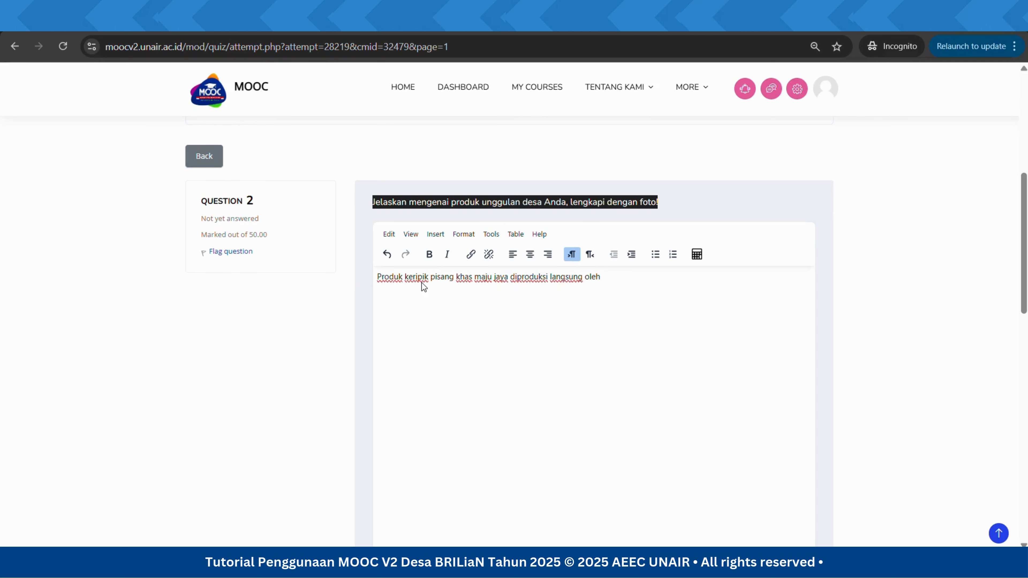
{"action": "type", "text": "leh UMKM"}
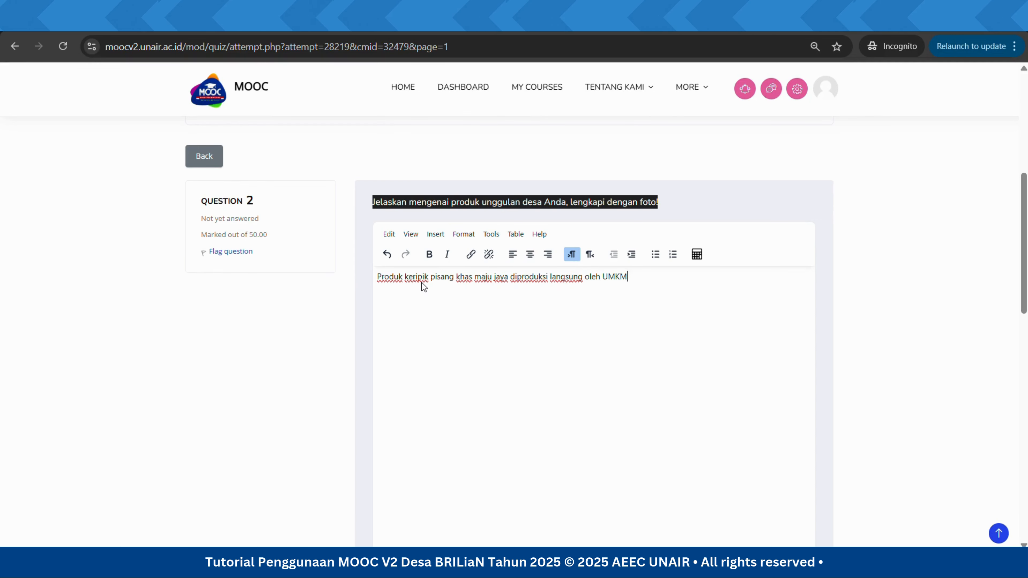
{"action": "type", "text": " lokal "}
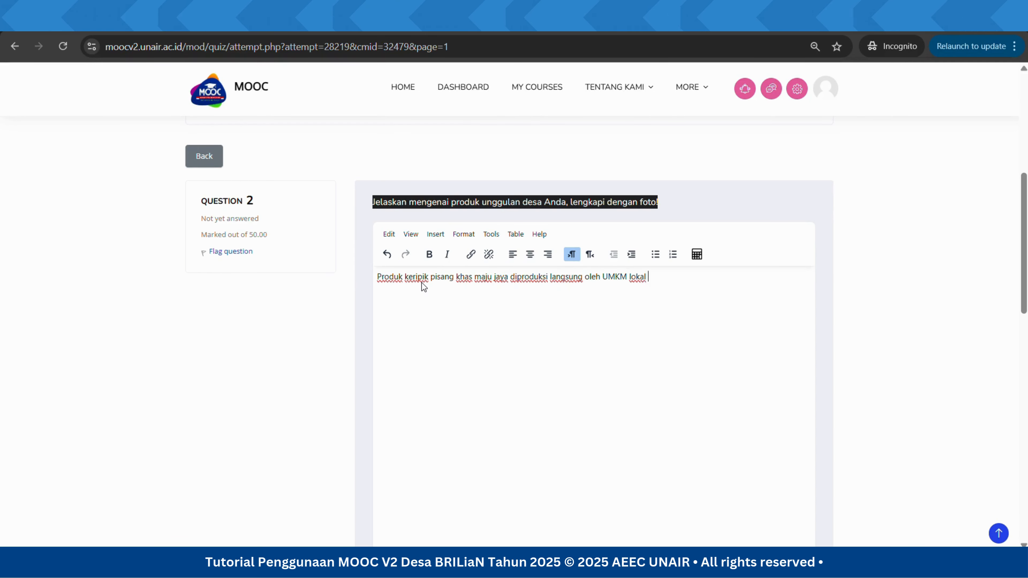
{"action": "type", "text": "dengan ray"}
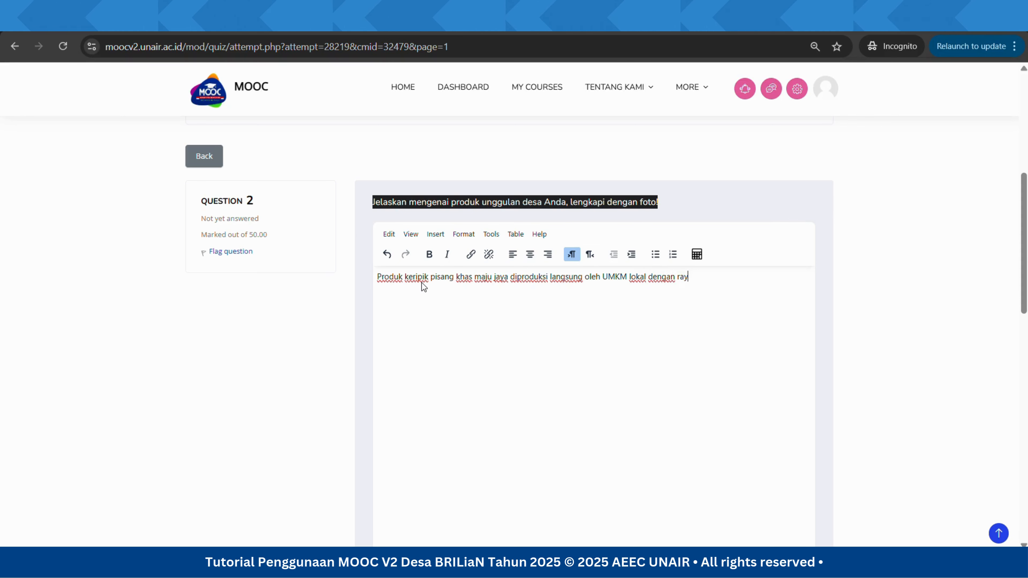
{"action": "key", "text": "BackSpace"}
{"action": "key", "text": "BackSpace"}
{"action": "key", "text": "BackSpace"}
{"action": "type", "text": "ber"}
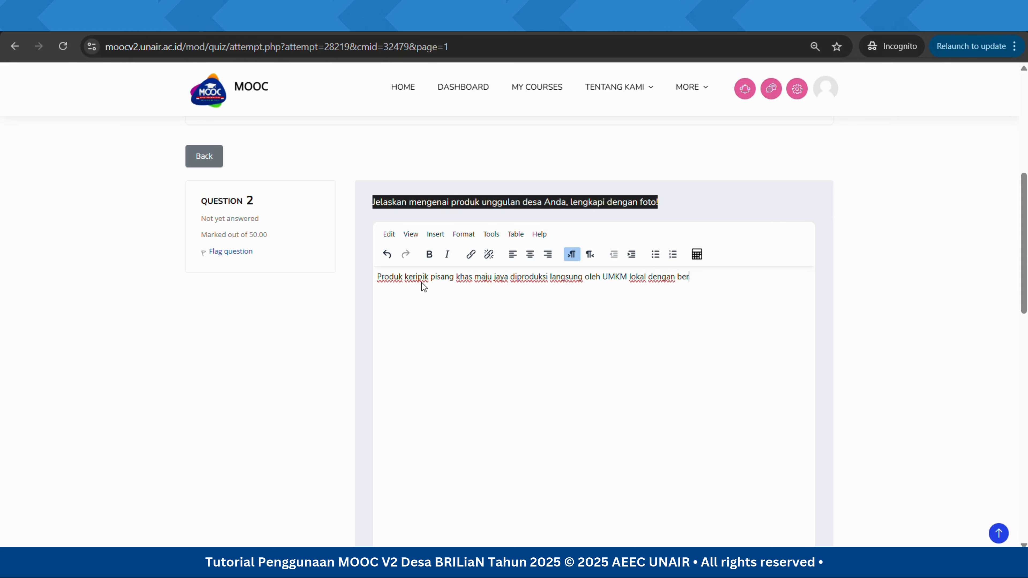
{"action": "type", "text": "bagai varian"}
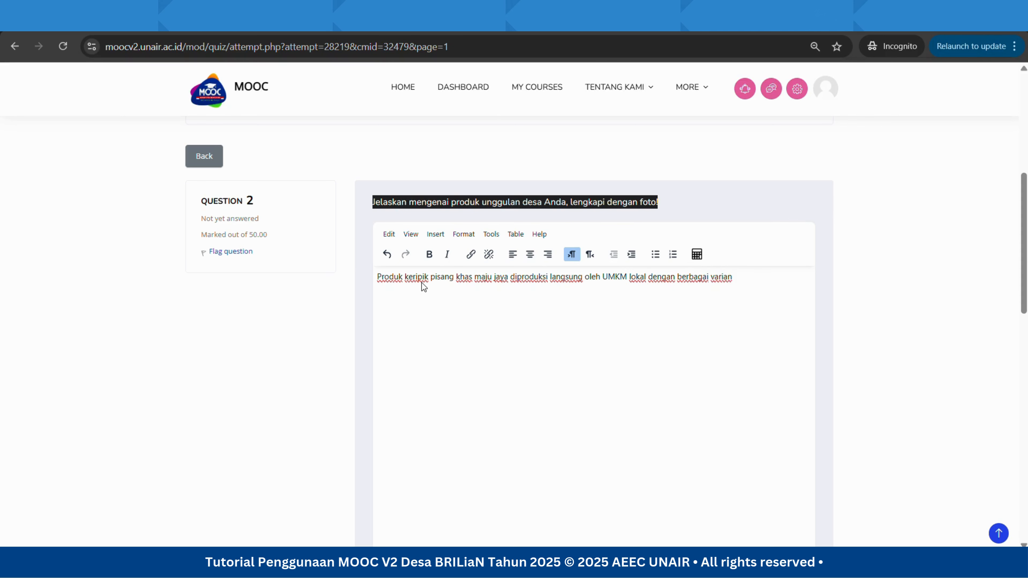
{"action": "type", "text": " rasa. T"}
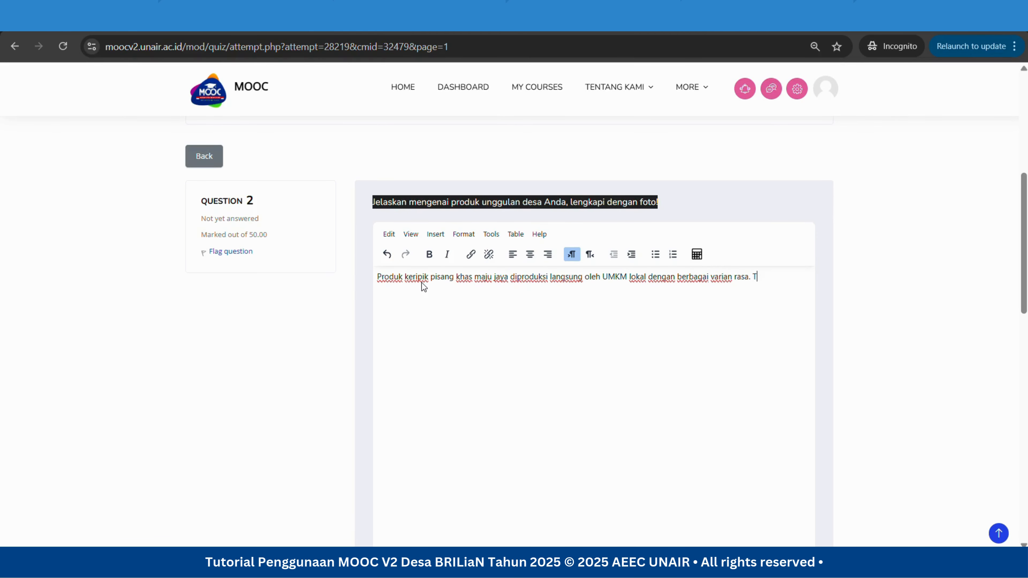
- Add the sentence "Tersedia dalam berbagai ukuran kemasan dan dapat dikirimkan ke seluruh Indonesia." to the question 2 answer
{"action": "type", "text": "ersedia dalam berbagai uku"}
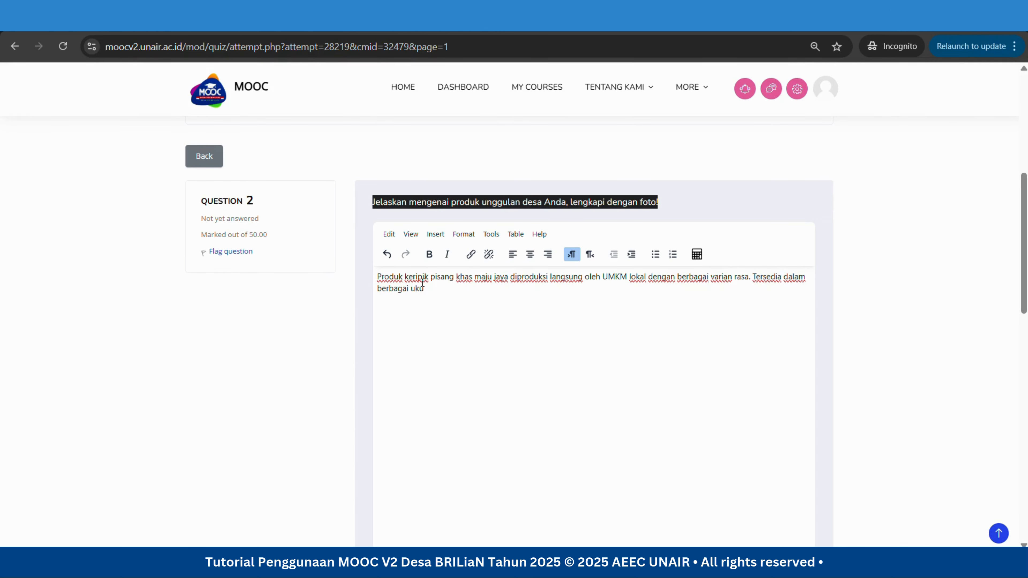
{"action": "type", "text": "ran kemasan dan dapat dikirimkan ke"}
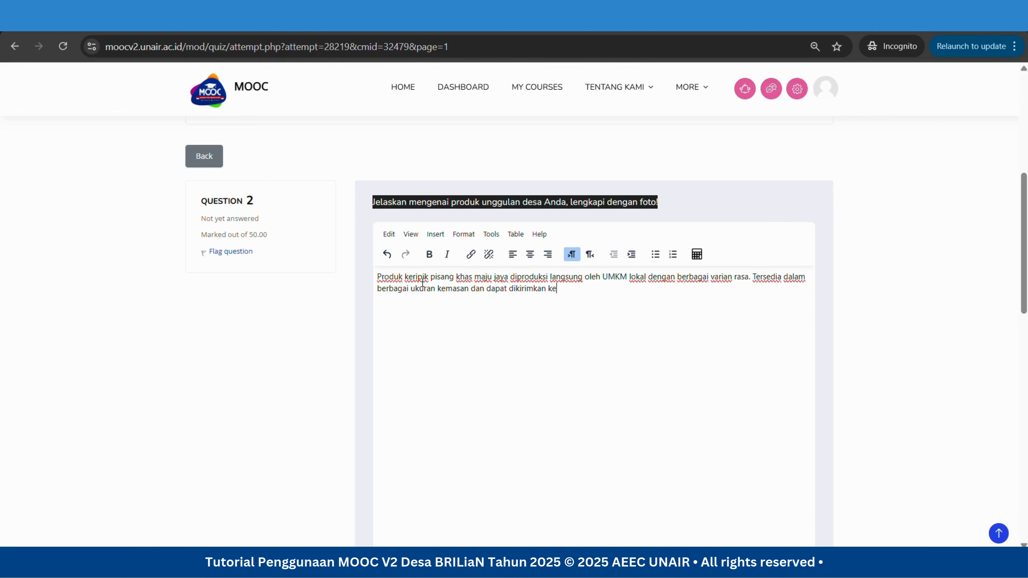
{"action": "type", "text": " seluruh "}
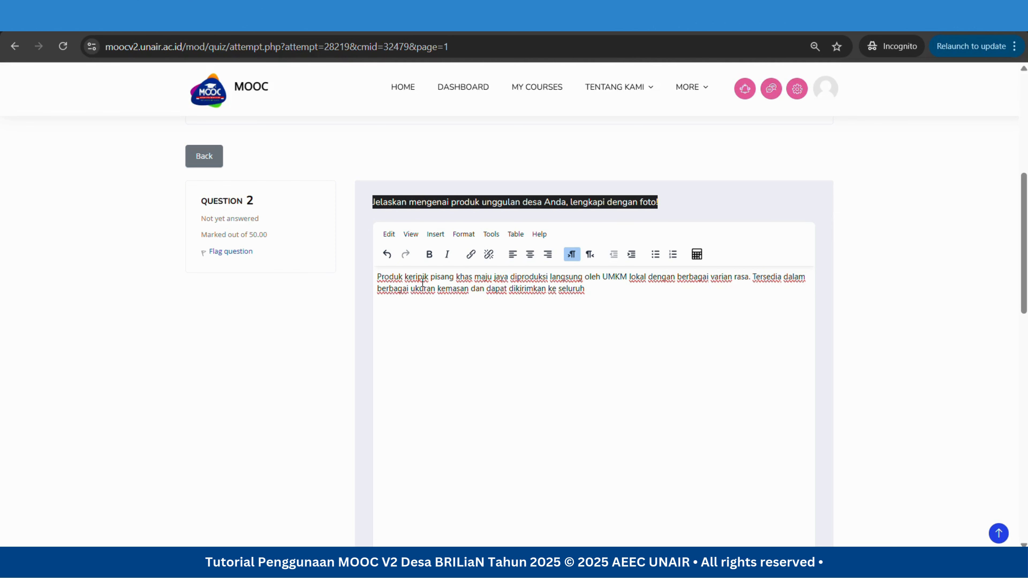
{"action": "type", "text": "Indonesia."}
- Upload the "Contoh file penugasan gambar Desa Ibru di Jambi" JPG image from the Tutorial MOOC folder as the question 2 attachment
{"action": "scroll", "coordinate": [493, 318], "scroll_direction": "down", "scroll_amount": 2}
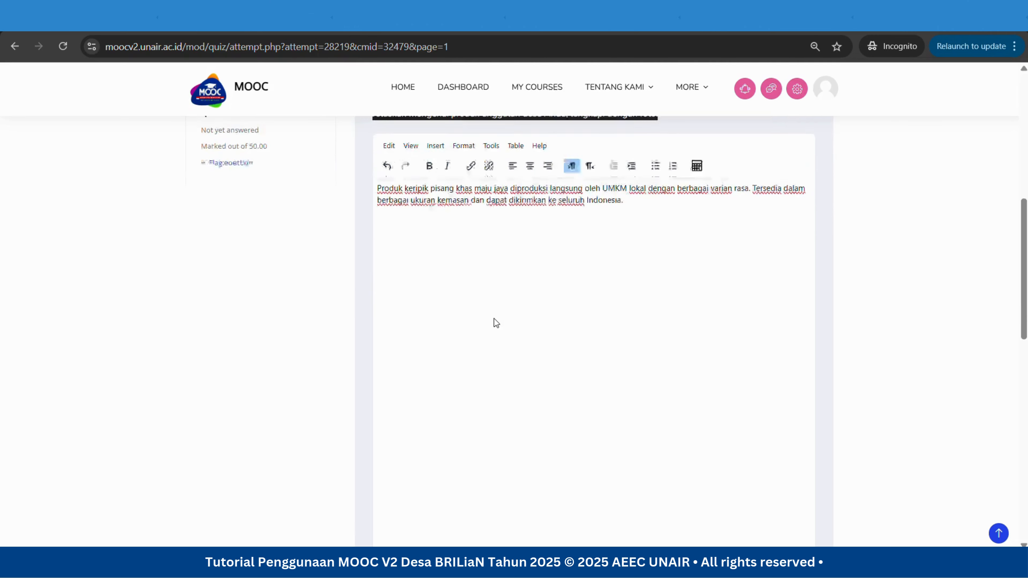
{"action": "scroll", "coordinate": [496, 322], "scroll_direction": "down", "scroll_amount": 5}
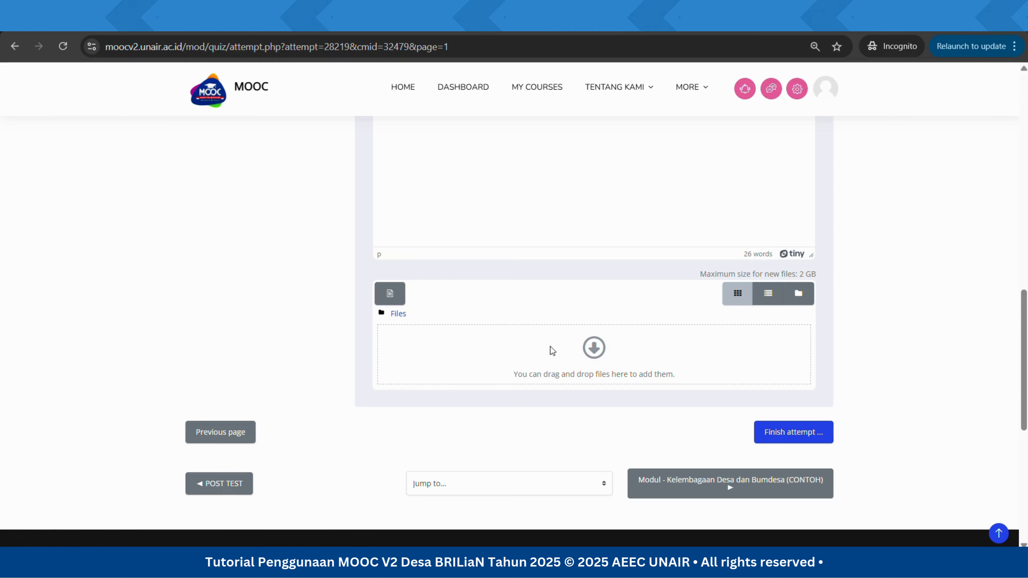
{"action": "left_click", "coordinate": [596, 351]}
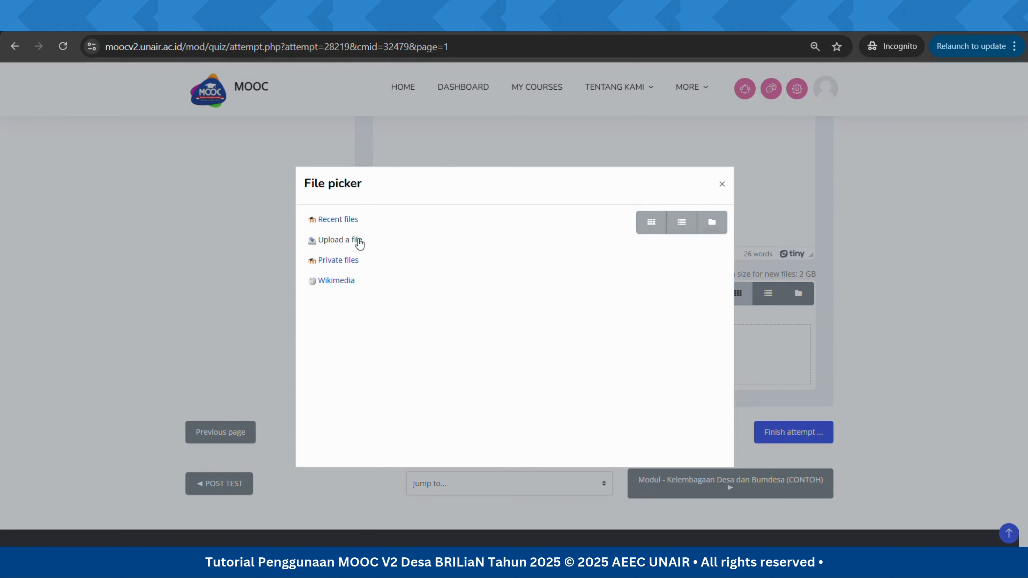
{"action": "left_click", "coordinate": [354, 243]}
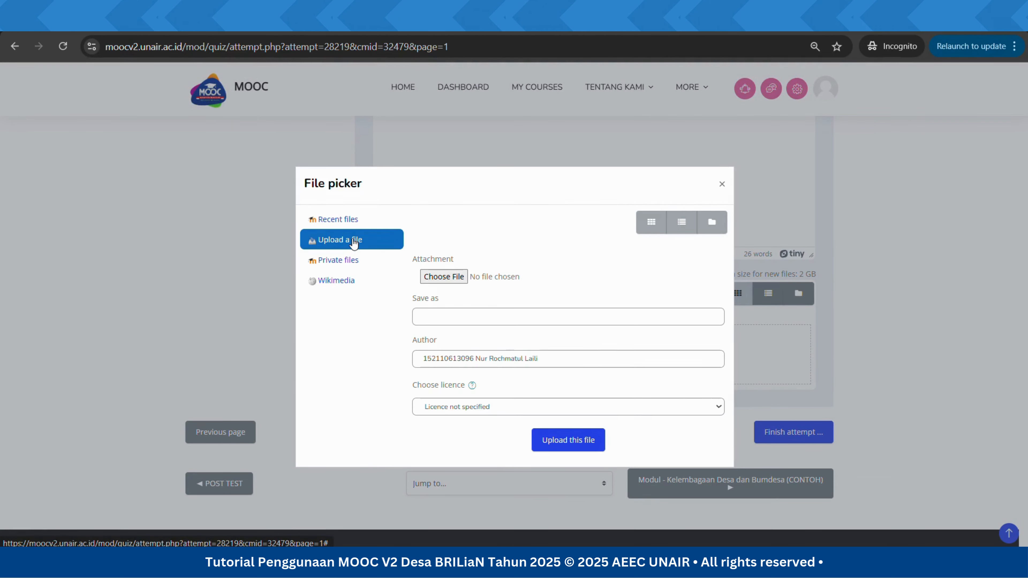
{"action": "left_click", "coordinate": [456, 278]}
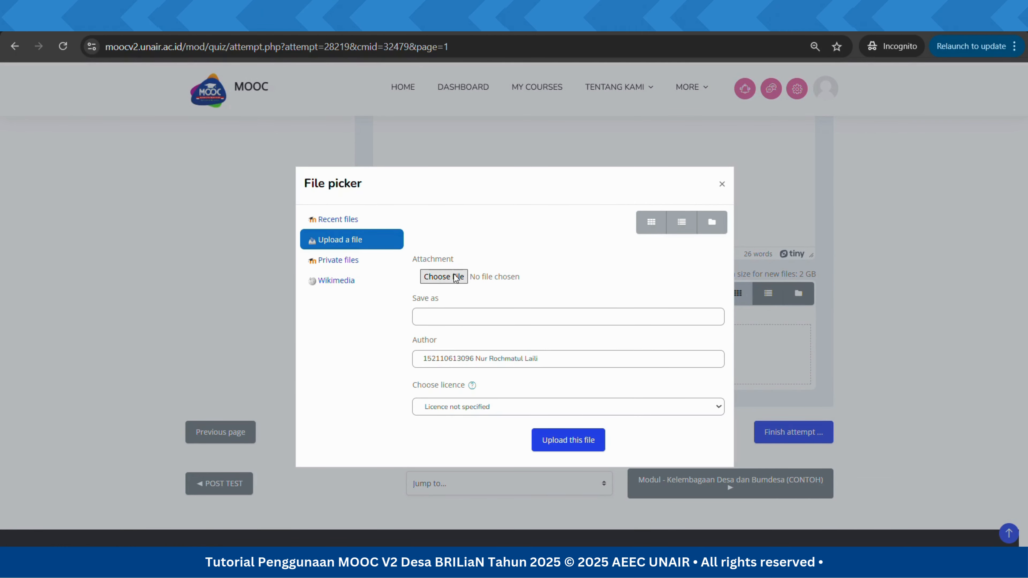
{"action": "left_click", "coordinate": [581, 256]}
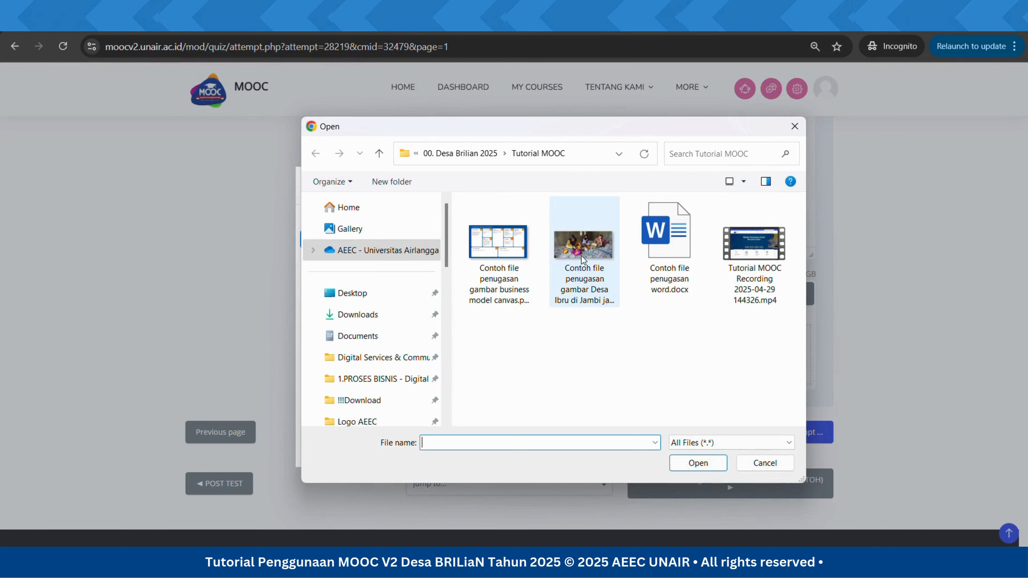
{"action": "left_click", "coordinate": [687, 464]}
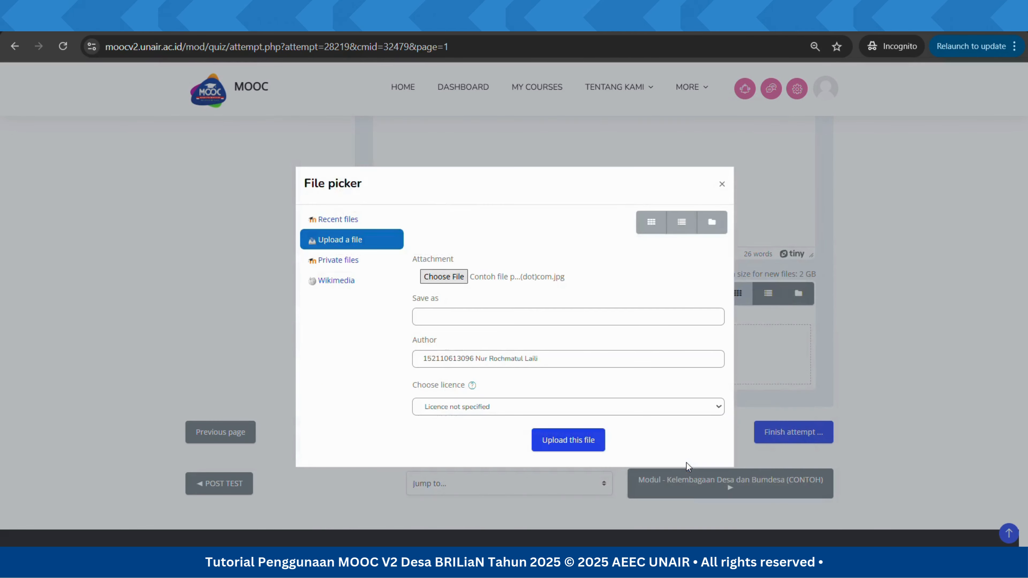
{"action": "left_click", "coordinate": [583, 442]}
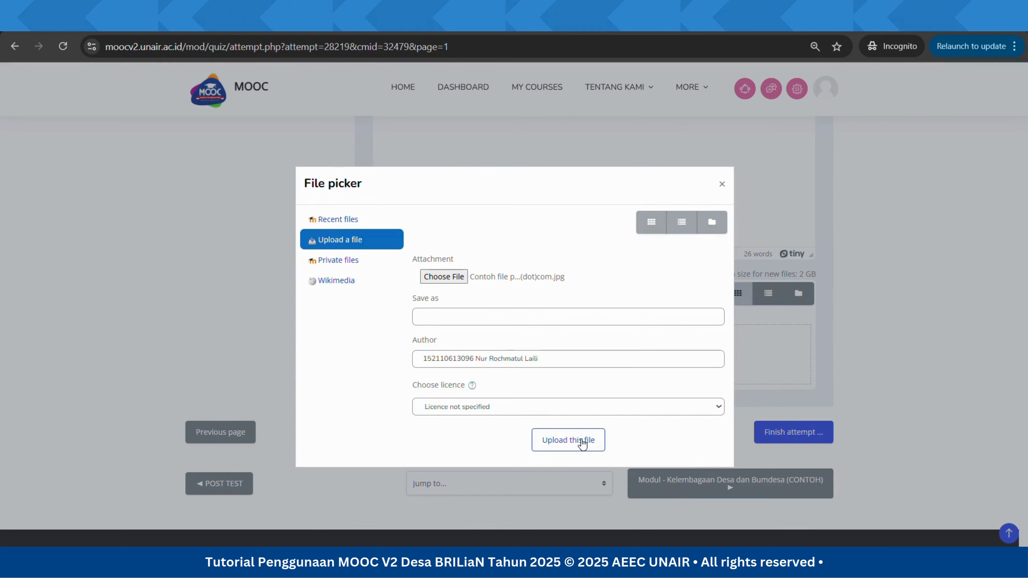
{"action": "left_click", "coordinate": [582, 444]}
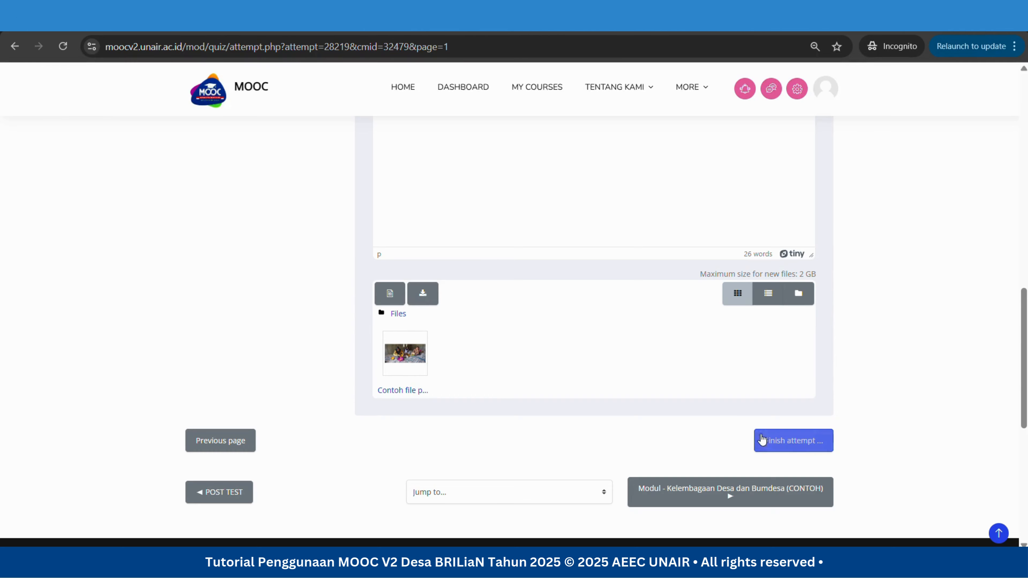
- Finish the TUGAS quiz attempt, check the answer summary, and submit all answers
{"action": "left_click", "coordinate": [771, 441]}
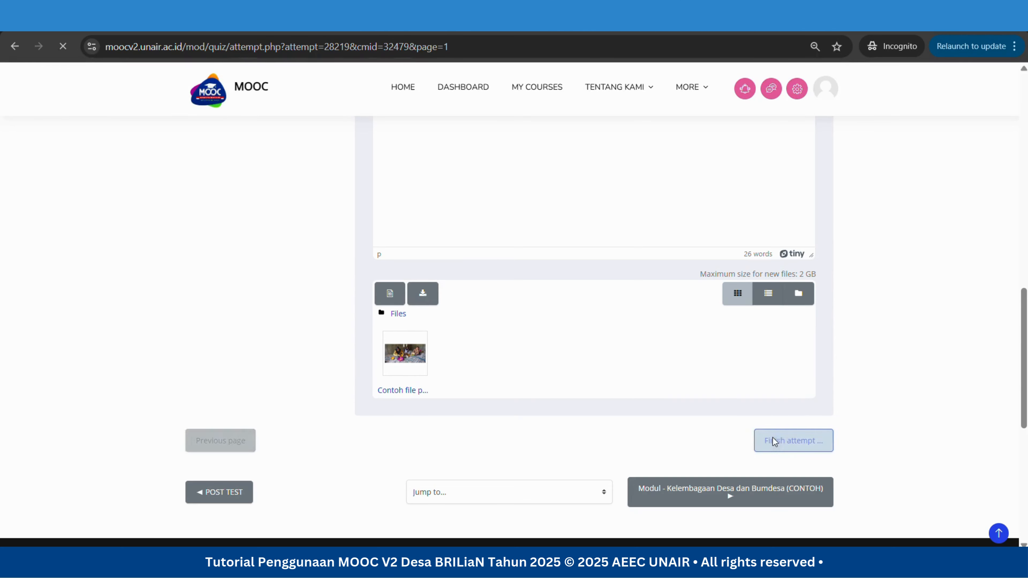
{"action": "scroll", "coordinate": [431, 331], "scroll_direction": "down", "scroll_amount": 6}
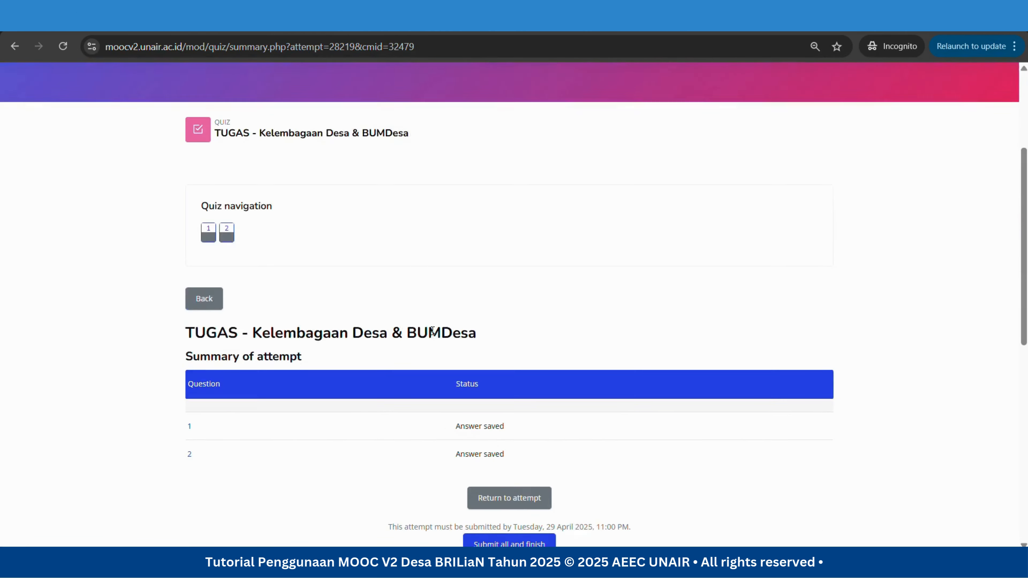
{"action": "scroll", "coordinate": [431, 331], "scroll_direction": "up", "scroll_amount": 2}
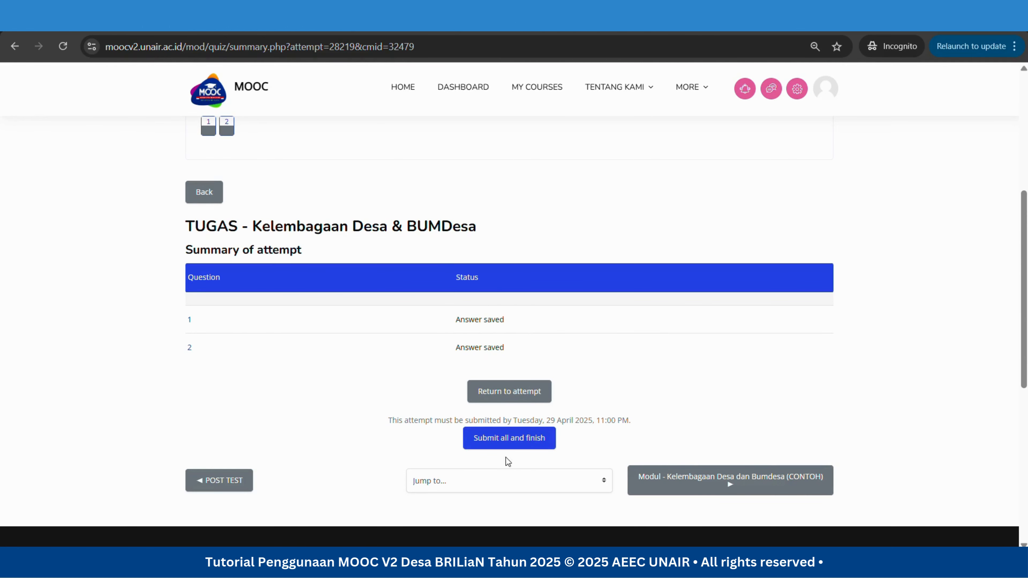
{"action": "left_click", "coordinate": [507, 439]}
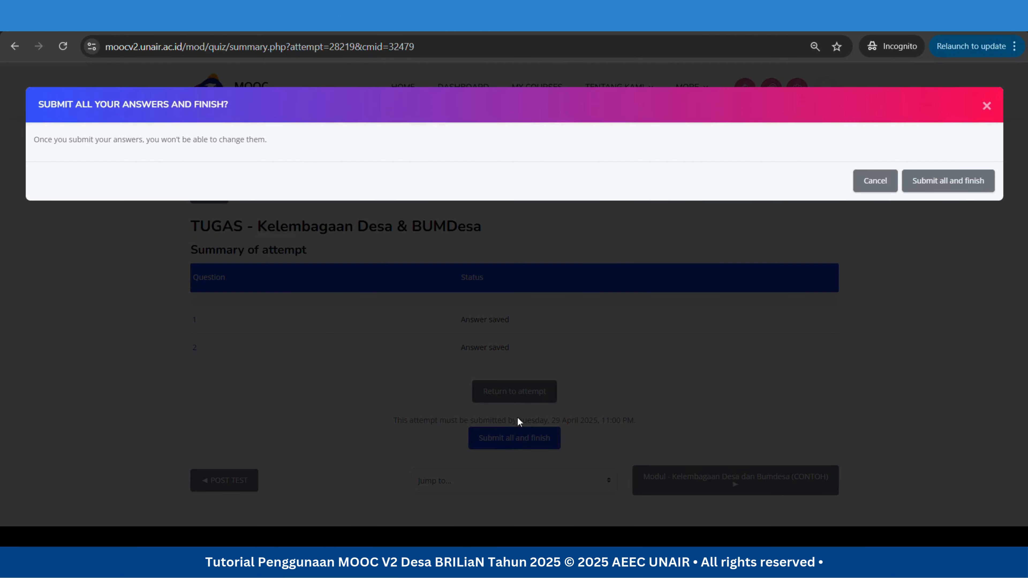
{"action": "left_click", "coordinate": [939, 186]}
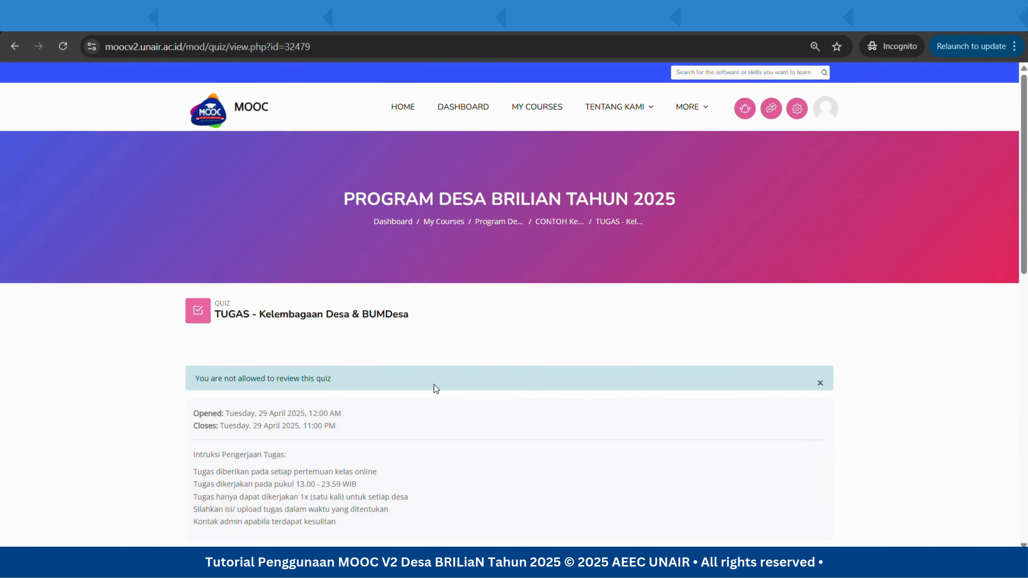
- Check the submitted TUGAS attempt's status and final grade, and return to the course page
{"action": "scroll", "coordinate": [432, 383], "scroll_direction": "down", "scroll_amount": 5}
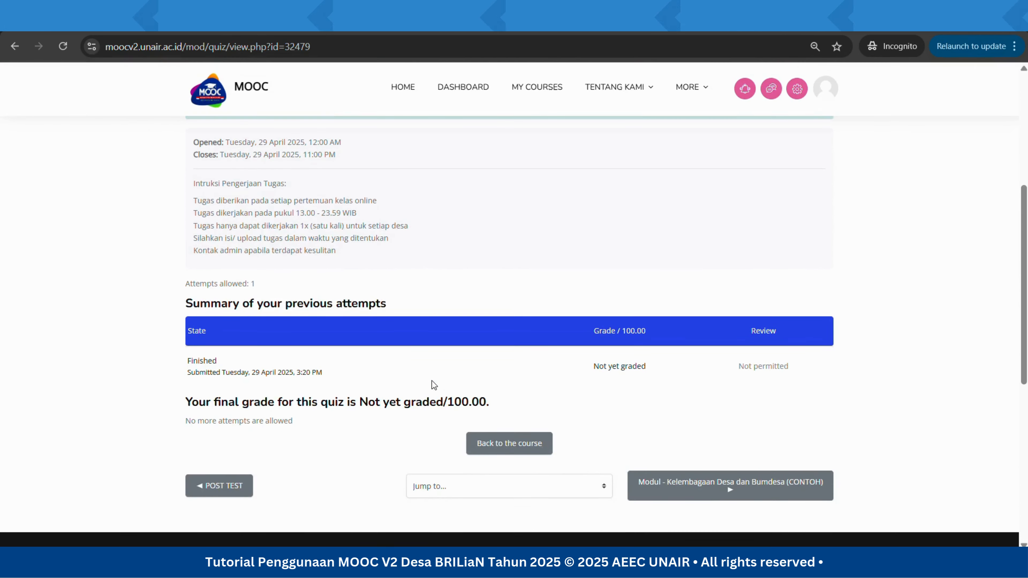
{"action": "left_click_drag", "start_coordinate": [249, 402], "coordinate": [497, 406]}
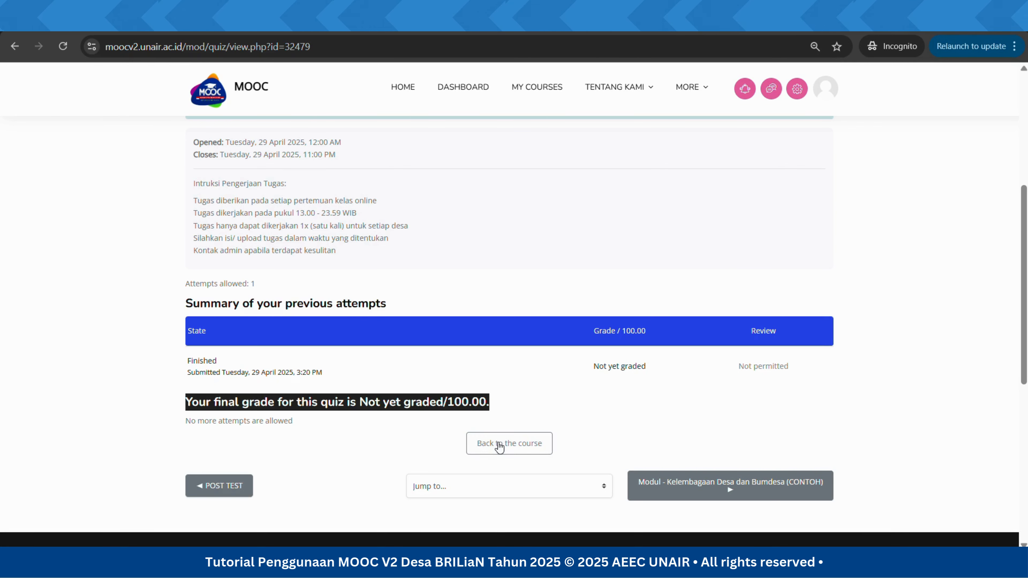
{"action": "left_click", "coordinate": [500, 446]}
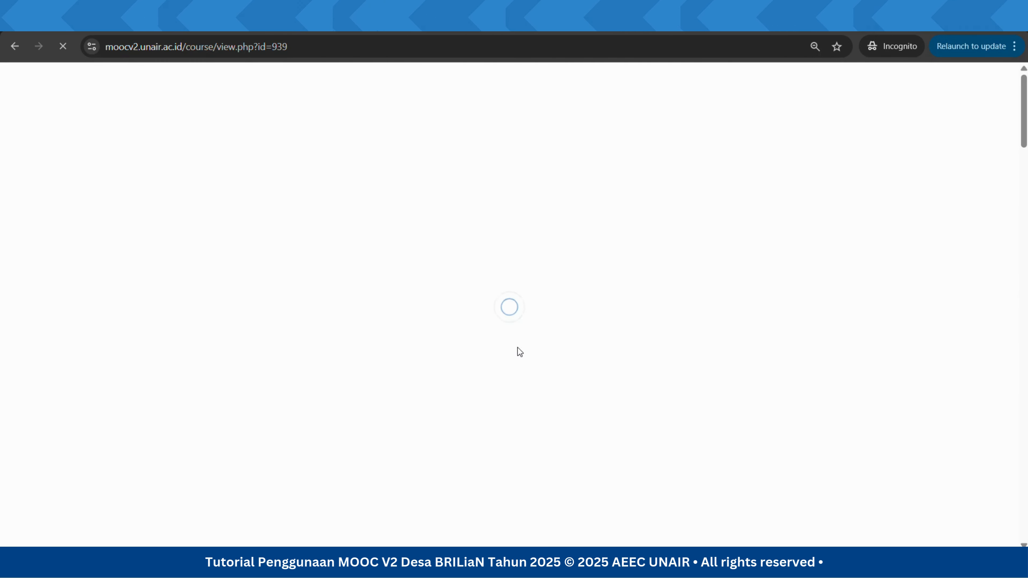
{"action": "scroll", "coordinate": [515, 360], "scroll_direction": "down", "scroll_amount": 6}
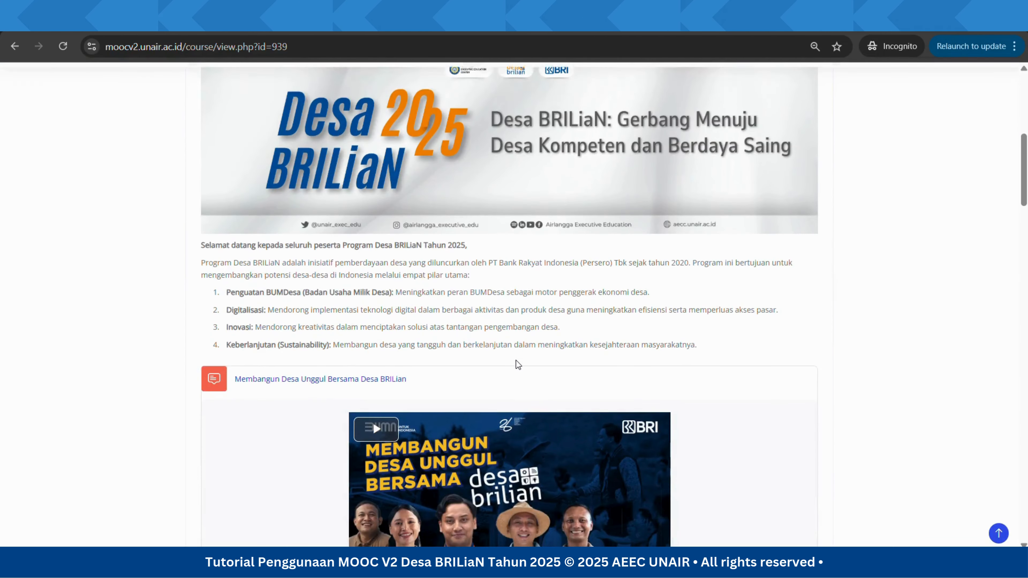